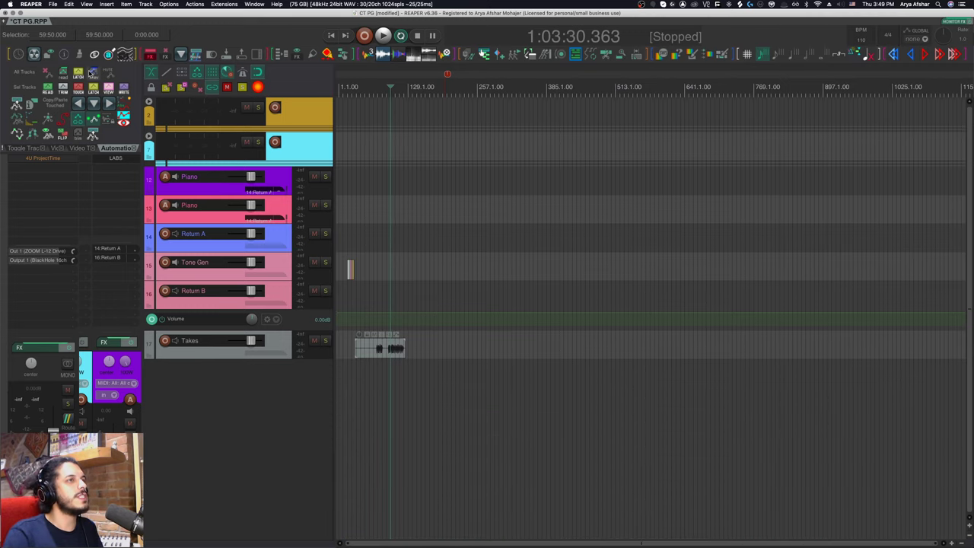
# - Open the menu and toolbar customization window
pyautogui.click(169, 4)
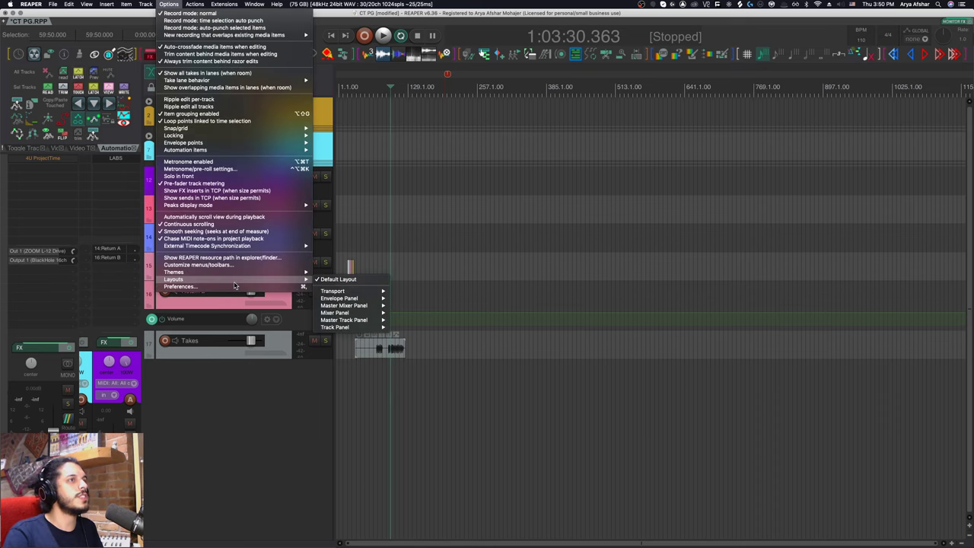
pyautogui.click(232, 265)
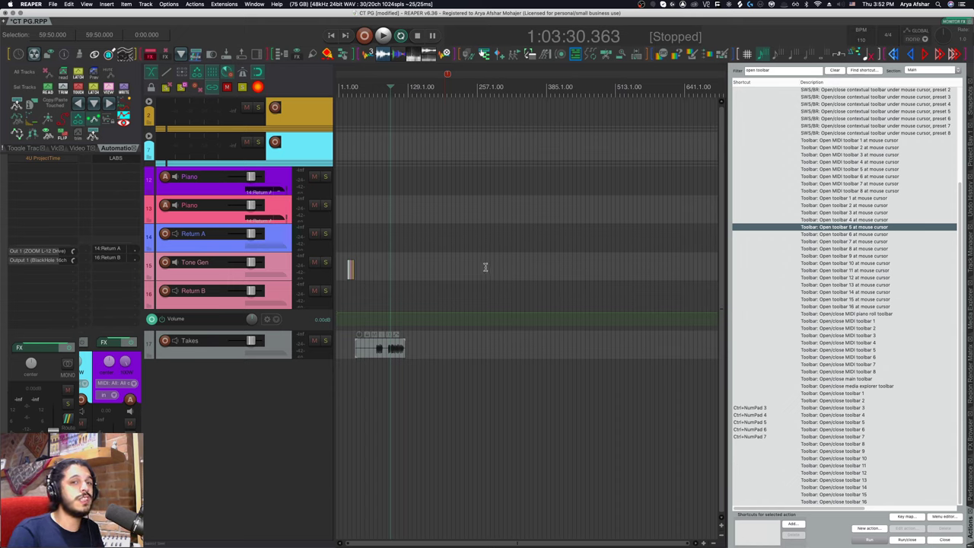
# - Open the Contextual toolbars settings, review the context assignments of Preset 01, and close the window
pyautogui.click(222, 5)
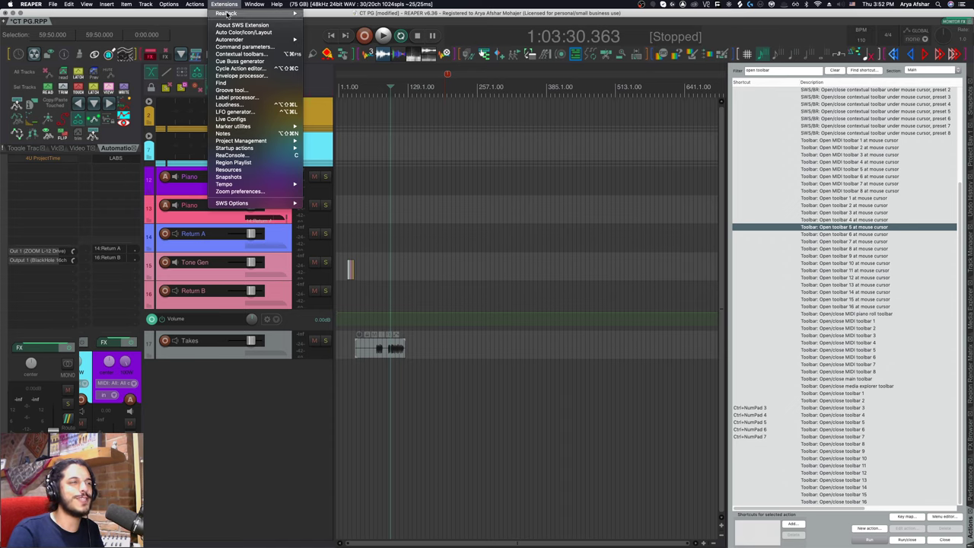
pyautogui.click(242, 55)
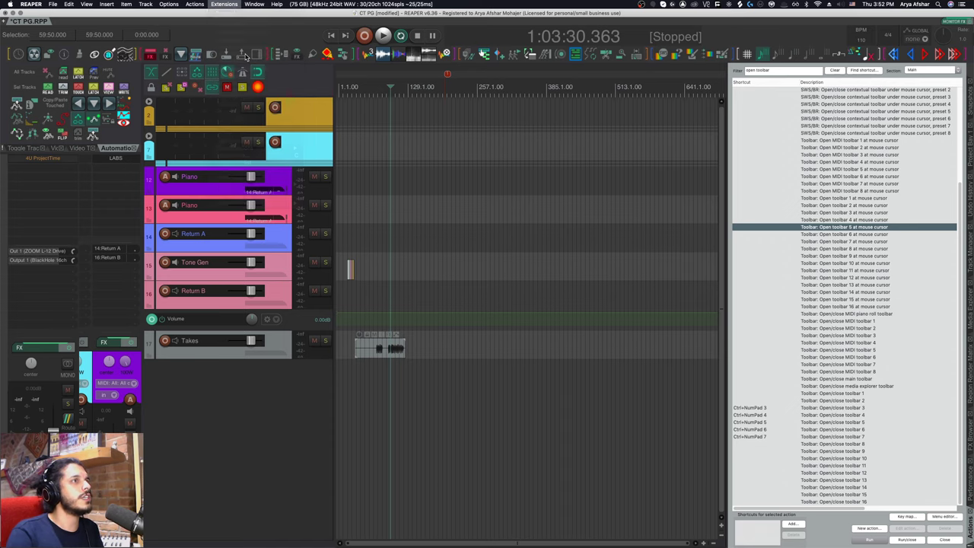
pyautogui.moveTo(200, 173); pyautogui.dragTo(517, 110)
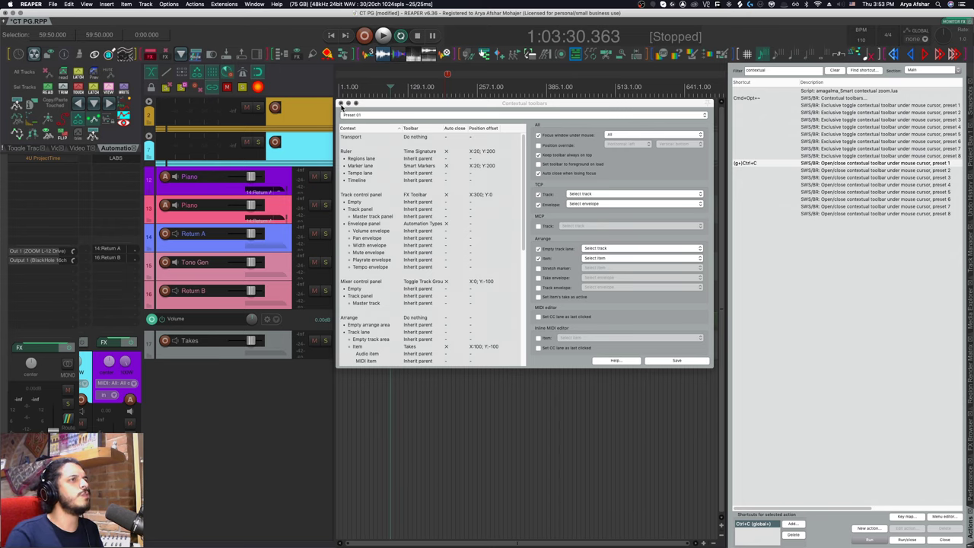
pyautogui.click(341, 103)
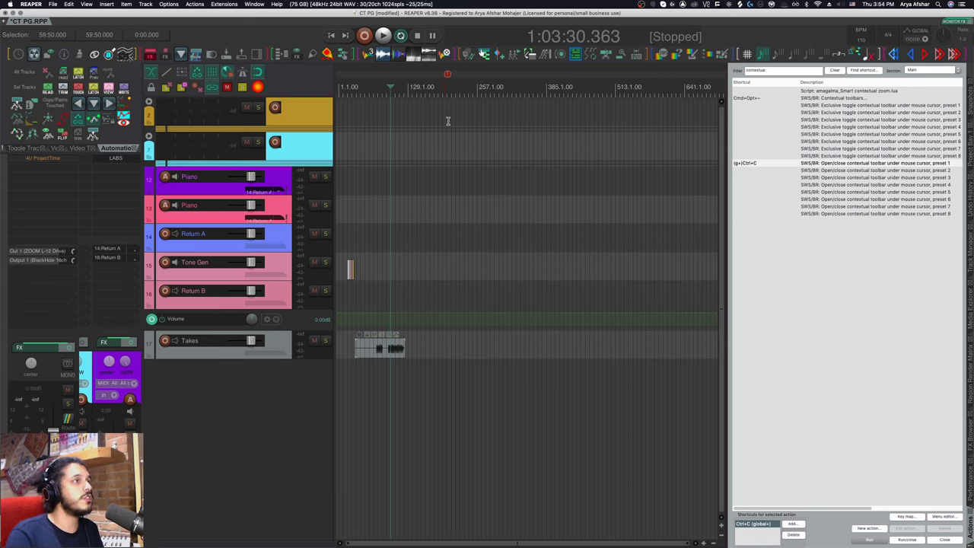
# - Use the contextual Time Signature toolbar to insert 6/8, 5/8 and 9/8 time signature changes along the ruler
pyautogui.click(415, 137)
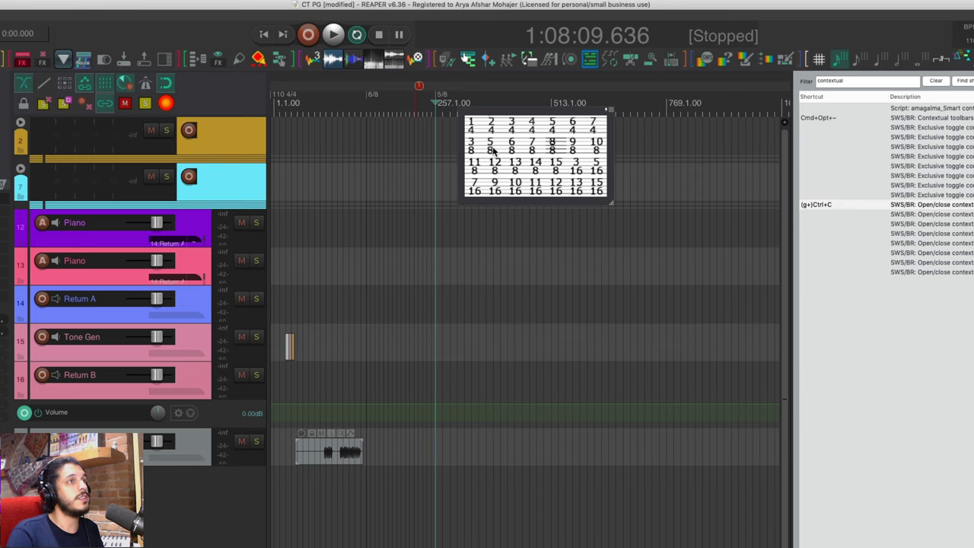
pyautogui.click(572, 147)
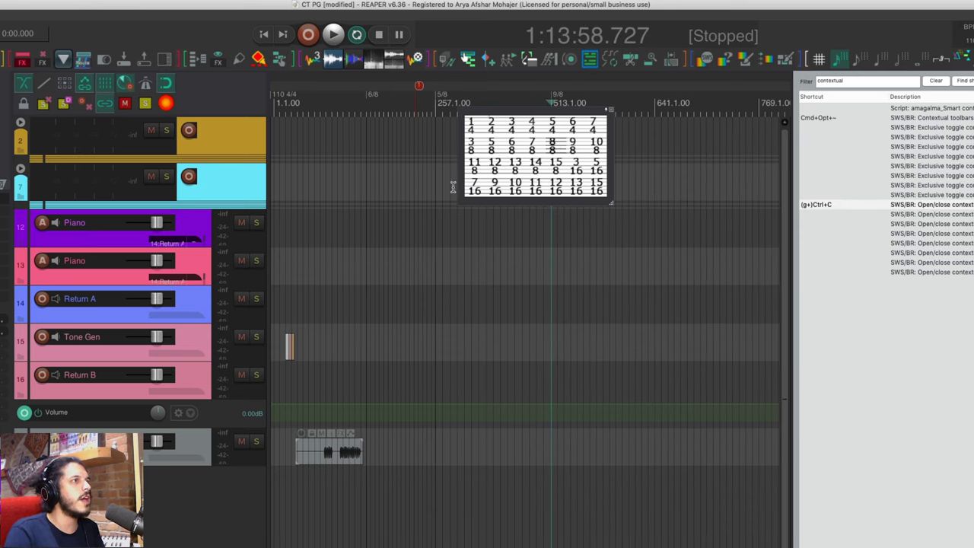
pyautogui.hotkey('ctrl', 'c')
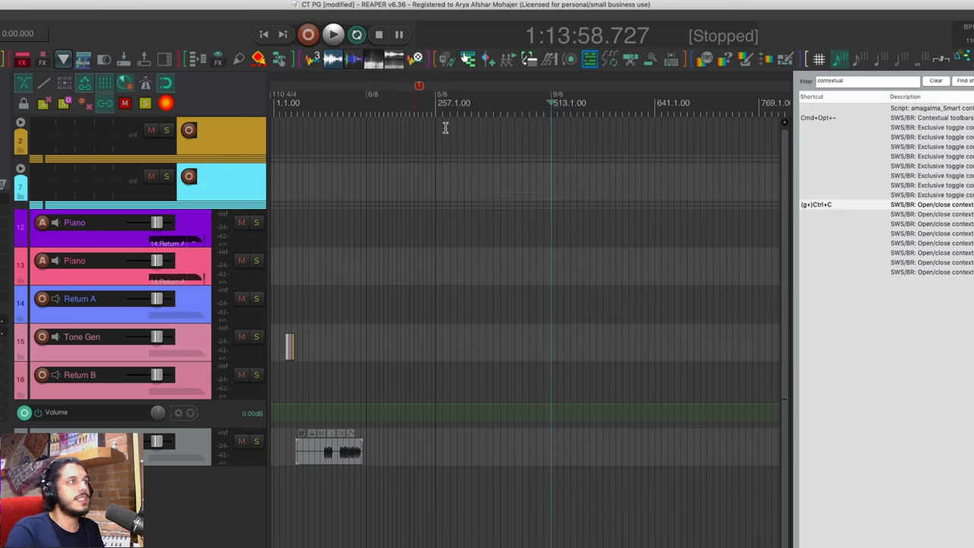
# - Use the Smart Markers toolbar to place Go to Marker 01, record, stop and Go To Previous Track action markers along the timeline
pyautogui.hotkey('ctrl', 'c')
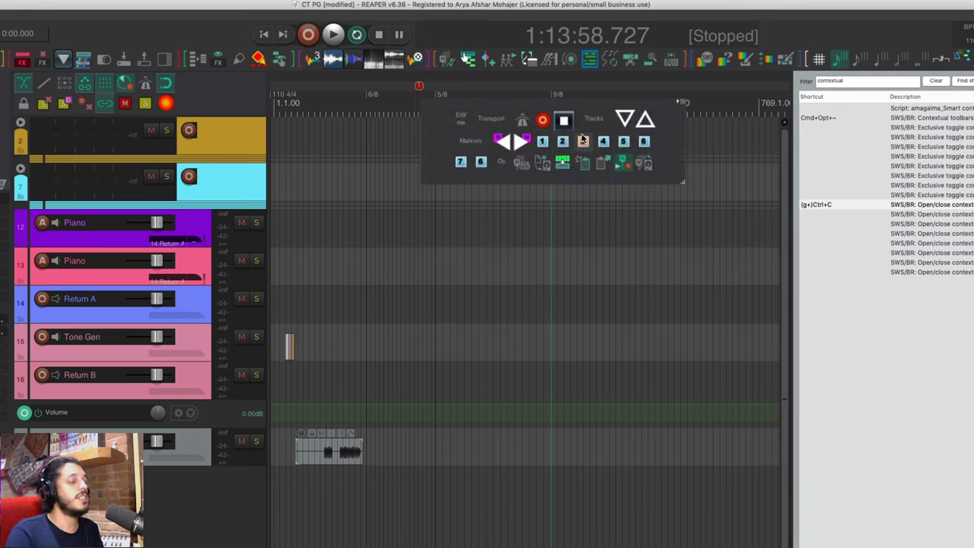
pyautogui.click(539, 142)
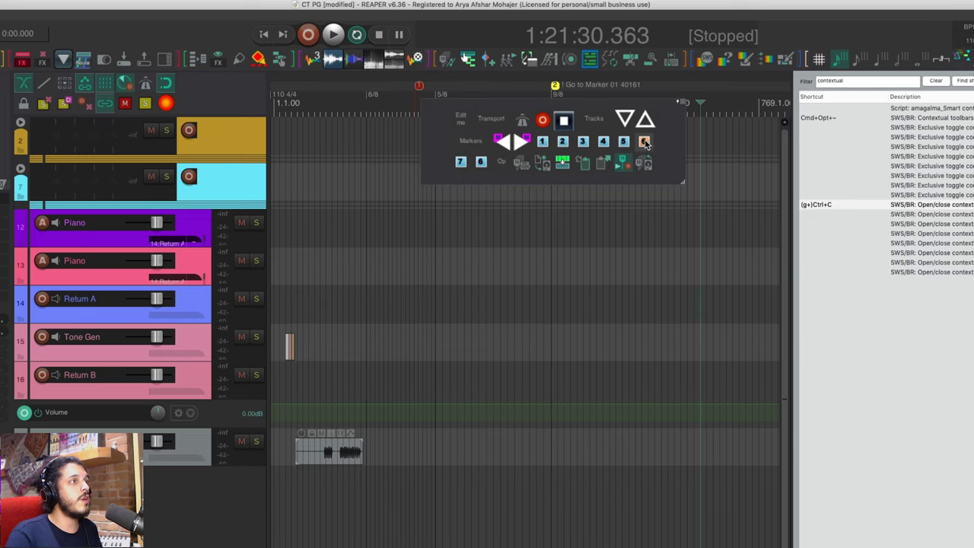
pyautogui.click(739, 106)
pyautogui.click(564, 121)
pyautogui.click(764, 104)
pyautogui.click(646, 120)
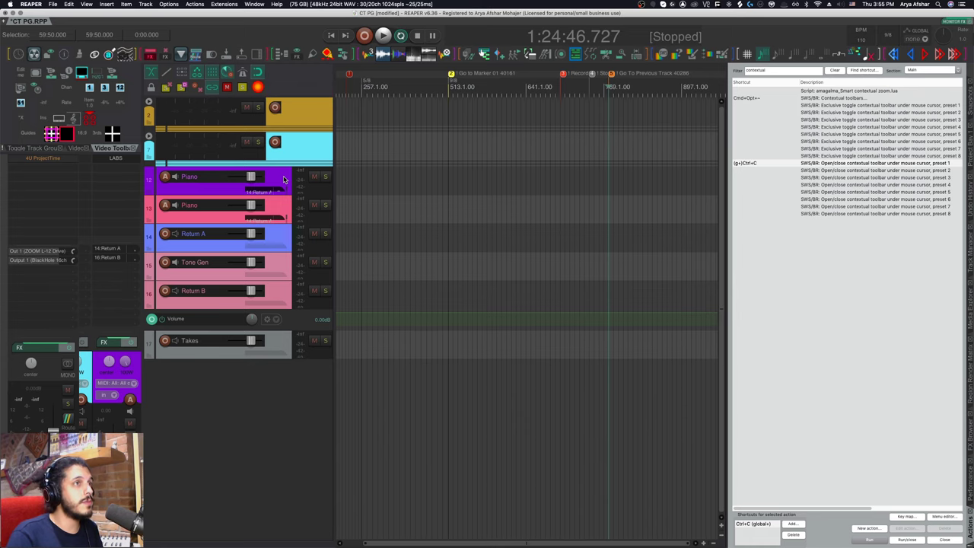
# - Add the CLA-3A Mono and API-2500 Stereo effects to Piano track 12 from the contextual FX toolbar
pyautogui.hotkey('ctrl', 'c')
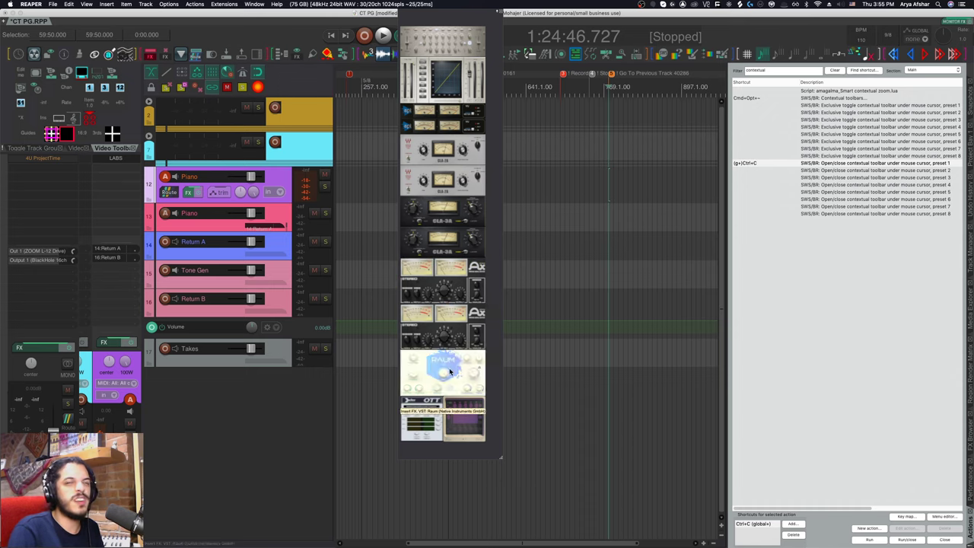
pyautogui.click(458, 132)
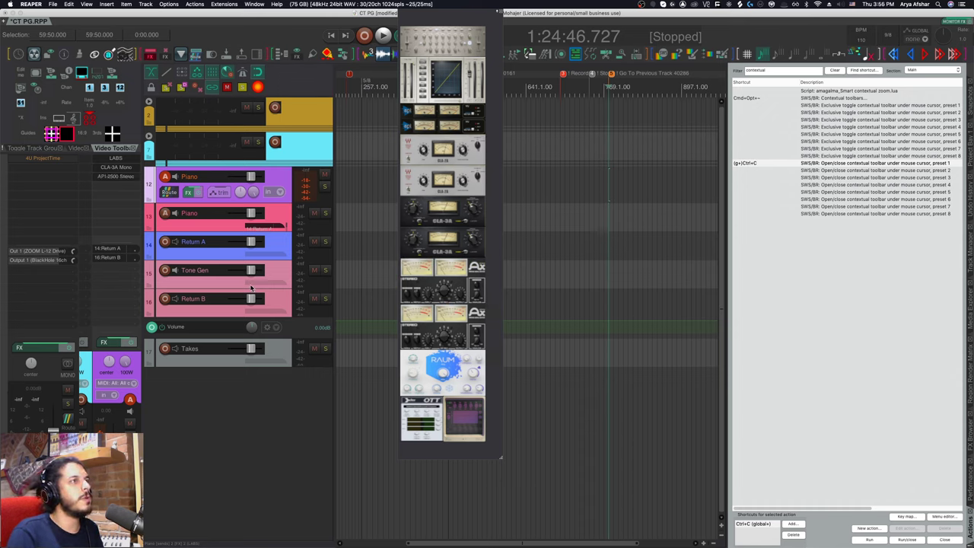
# - Add Raum and iZotope DDLY to the Return B track, and OTT to the Takes track
pyautogui.click(277, 302)
pyautogui.click(462, 386)
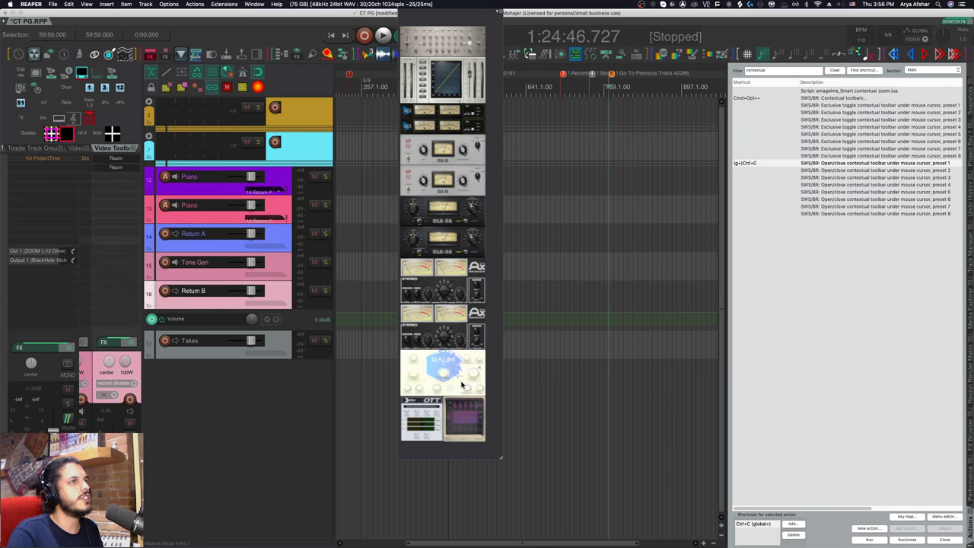
pyautogui.click(467, 418)
pyautogui.press('Down')
pyautogui.click(411, 420)
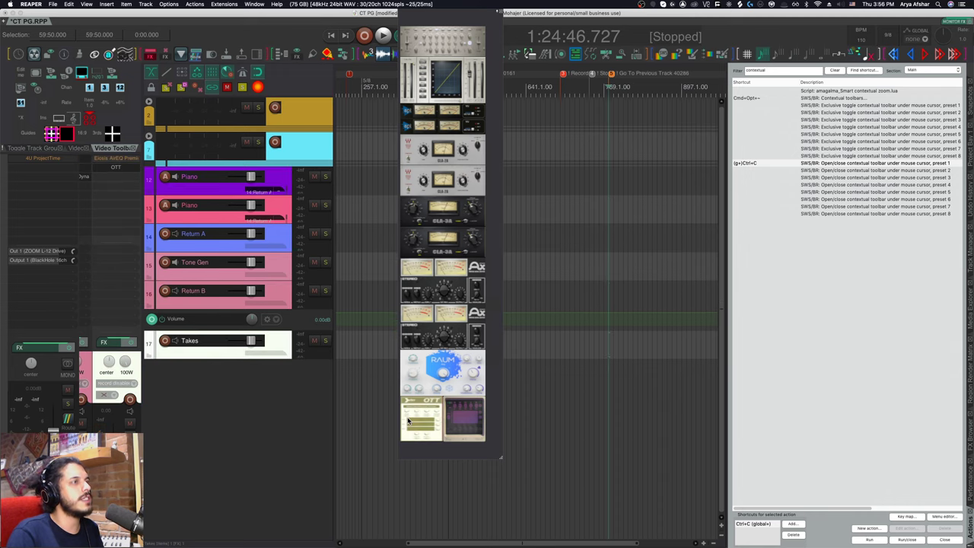
# - Make a time selection starting around measure 641 and set the Return B track to read automation mode with the contextual automation toolbar
pyautogui.hotkey('ctrl', 'c')
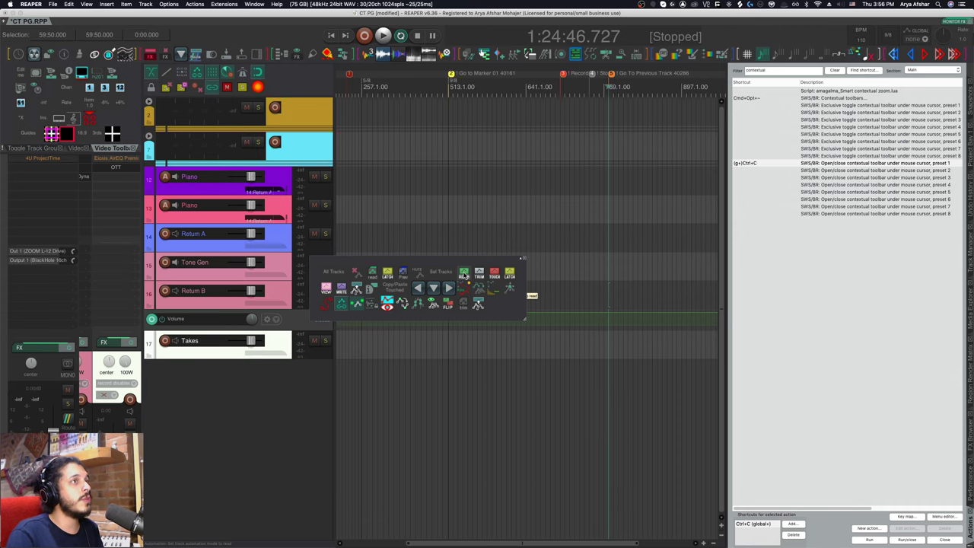
pyautogui.click(235, 291)
pyautogui.moveTo(526, 93); pyautogui.dragTo(715, 99)
pyautogui.moveTo(523, 258); pyautogui.dragTo(530, 250)
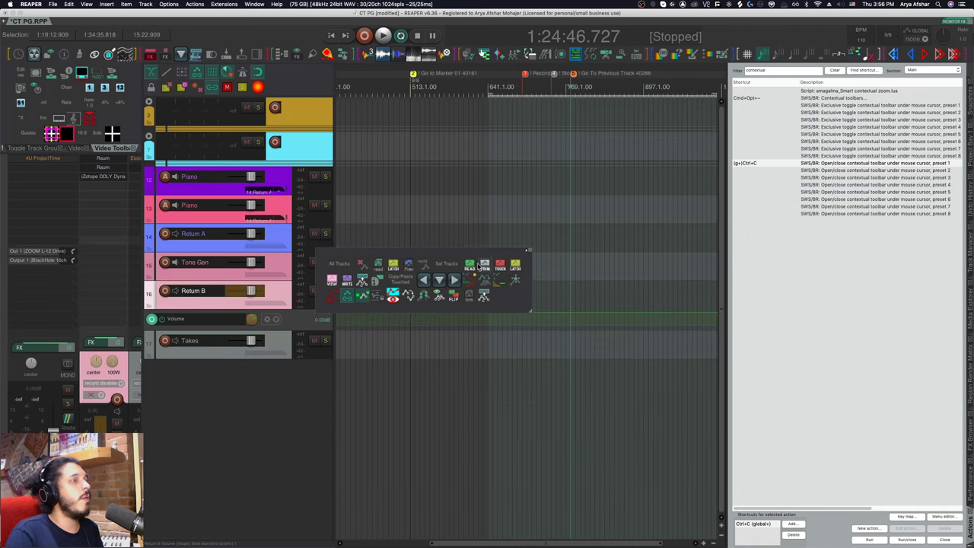
pyautogui.click(472, 266)
pyautogui.hotkey('ctrl', 'c')
# - Bring up the contextual toolbar for the mixer control panel to view its tools, and dismiss it
pyautogui.hotkey('ctrl', 'c')
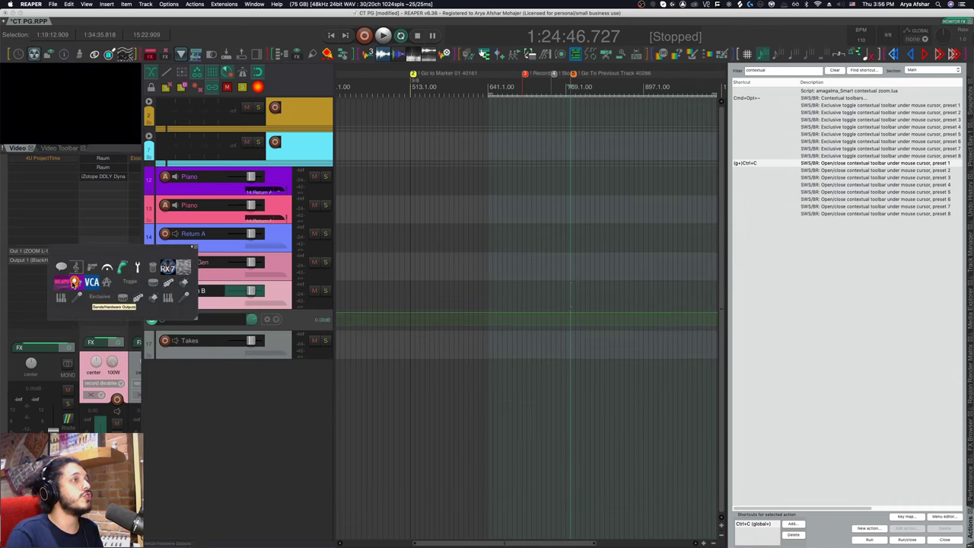
pyautogui.hotkey('ctrl', 'c')
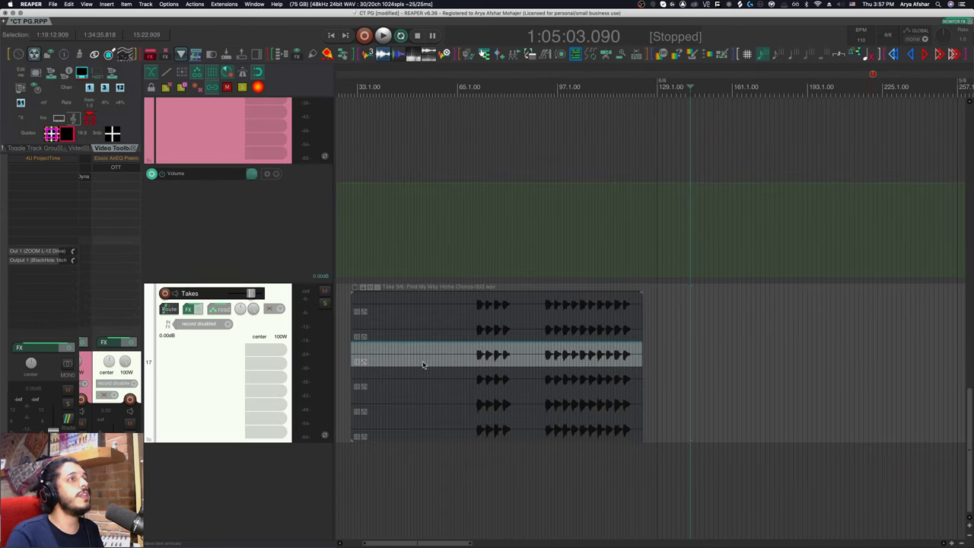
# - Duplicate the active take of the item on the Takes track and delete the active take using the contextual Takes toolbar
pyautogui.hotkey('ctrl', 'c')
pyautogui.click(656, 320)
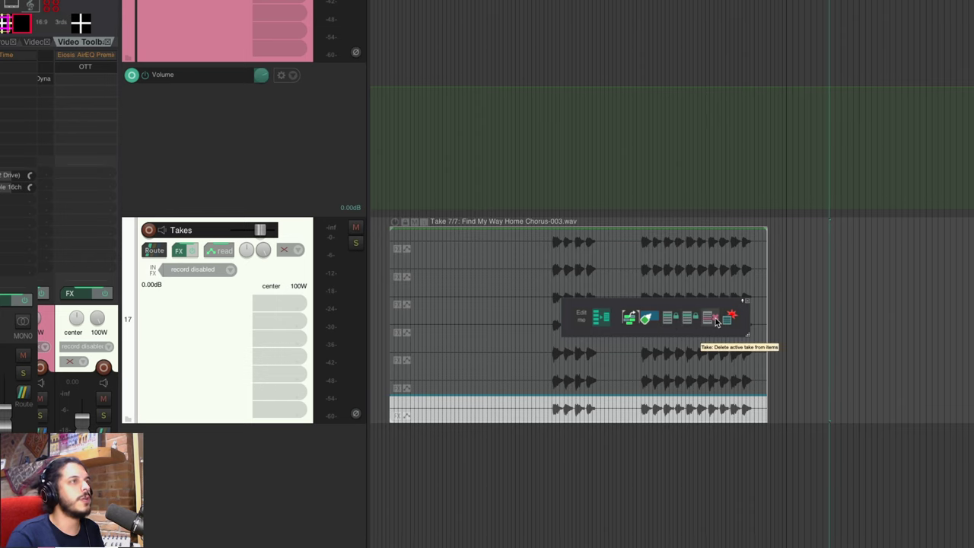
pyautogui.click(714, 320)
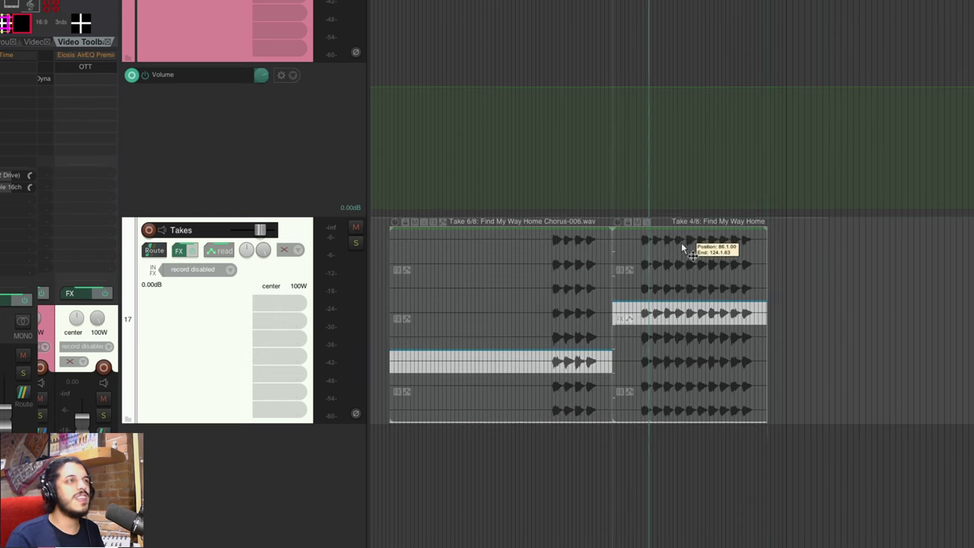
# - Switch the active takes in the two sections of the split item on the Takes track
pyautogui.click(681, 248)
pyautogui.click(593, 264)
pyautogui.click(576, 350)
pyautogui.click(707, 357)
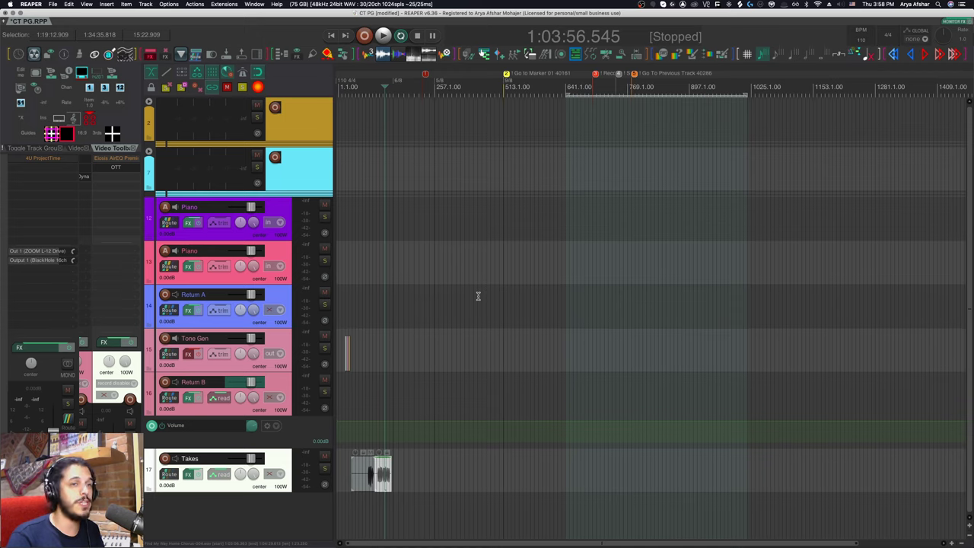
# - Open the Contextual toolbars settings and choose Preset 03 for editing
pyautogui.click(216, 4)
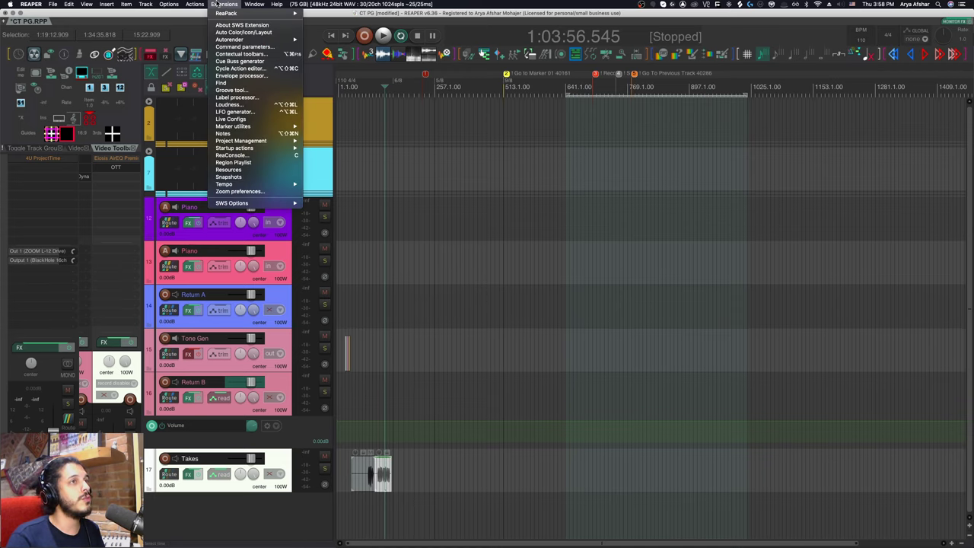
pyautogui.click(229, 54)
pyautogui.moveTo(511, 122); pyautogui.dragTo(536, 121)
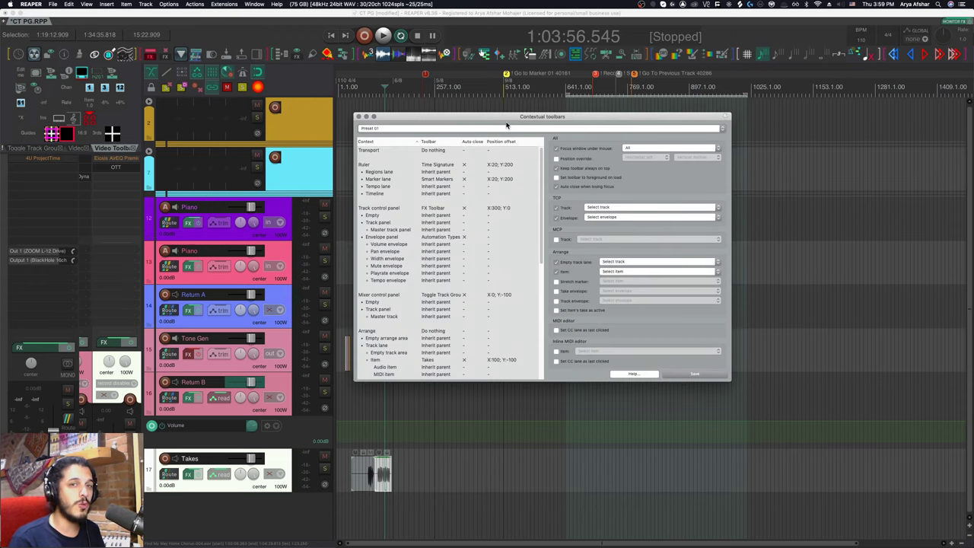
pyautogui.click(504, 126)
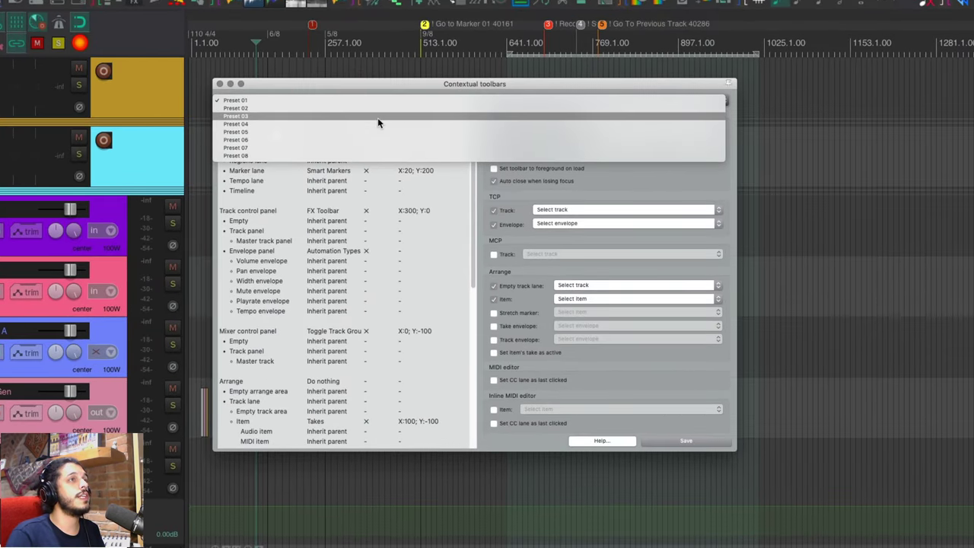
pyautogui.click(378, 117)
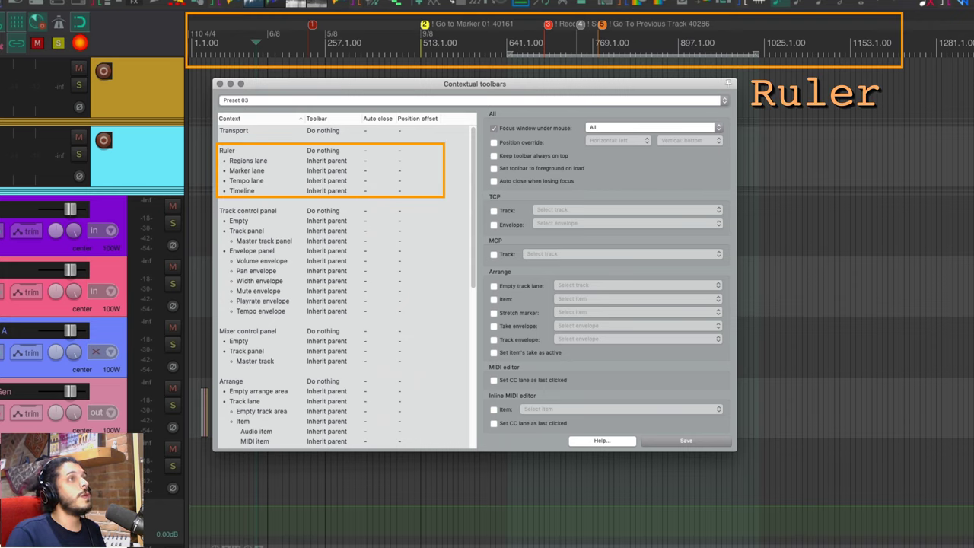
# - Assign the Time Signature toolbar to the Tempo lane and Smart Markers to the Marker lane, and save the preset
pyautogui.click(328, 181)
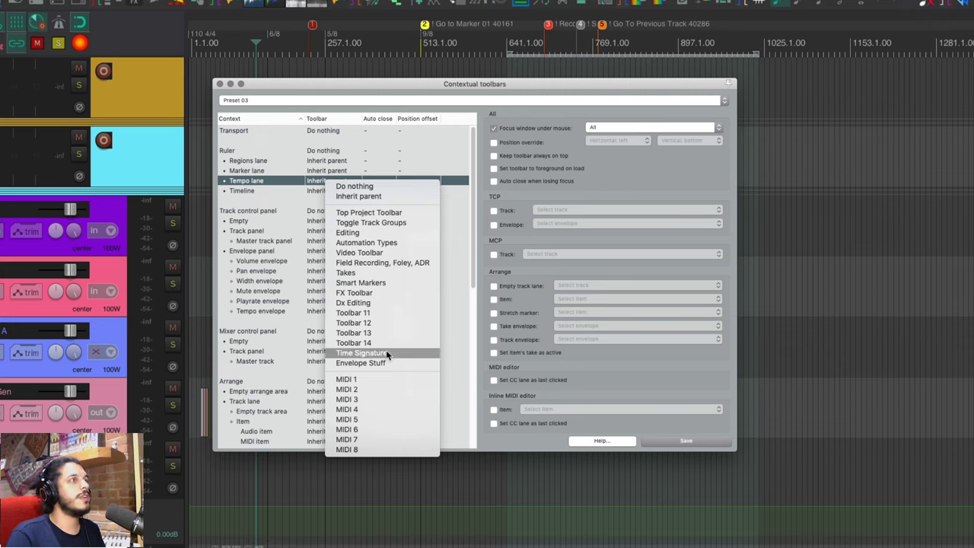
pyautogui.click(385, 351)
pyautogui.click(327, 172)
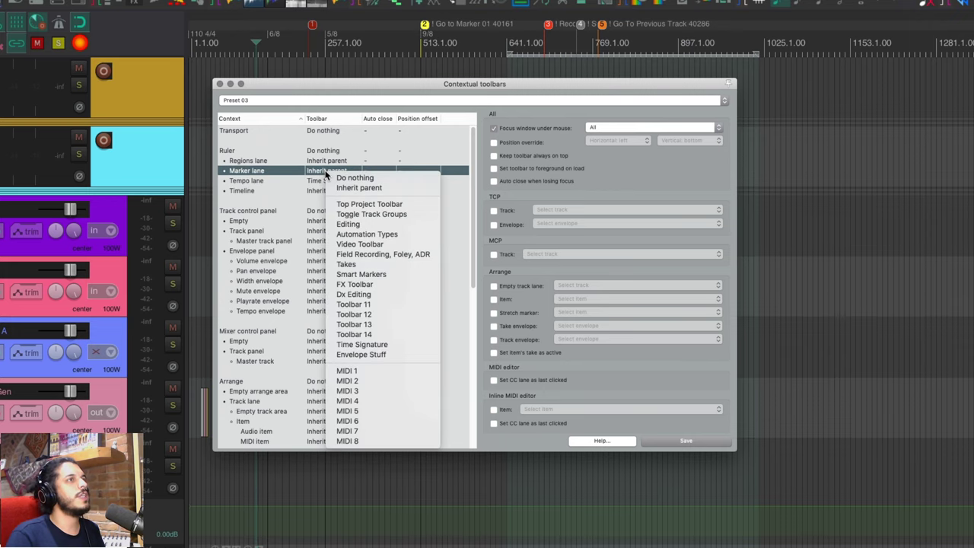
pyautogui.click(369, 274)
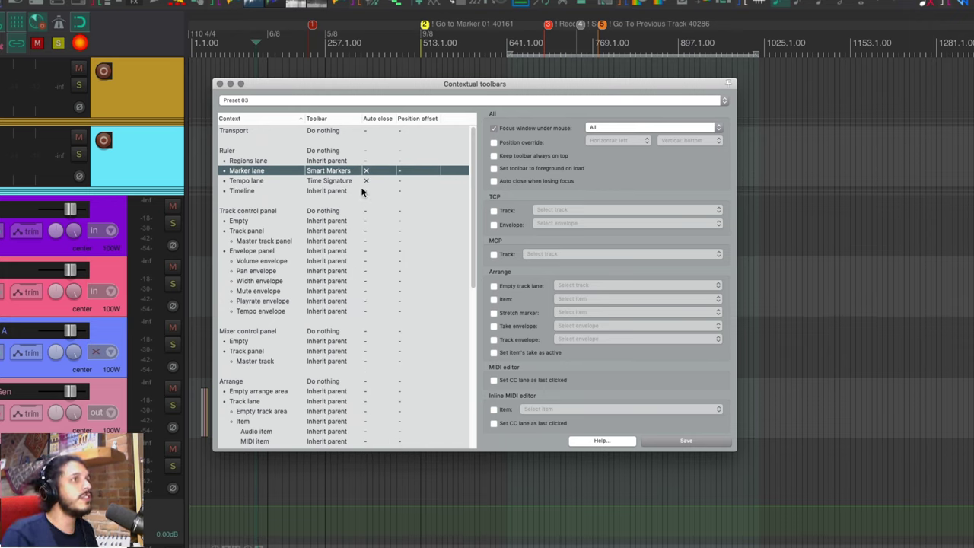
pyautogui.click(680, 441)
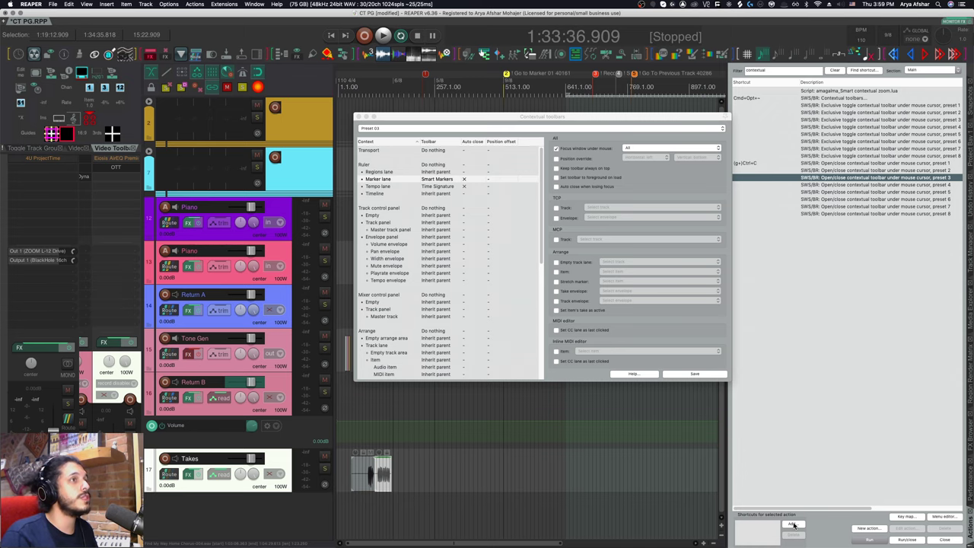
# - Assign the shortcut Ctrl+` to the action that opens or closes the contextual toolbar under the mouse cursor, preset 3
pyautogui.click(793, 524)
pyautogui.hotkey('ctrl', '`')
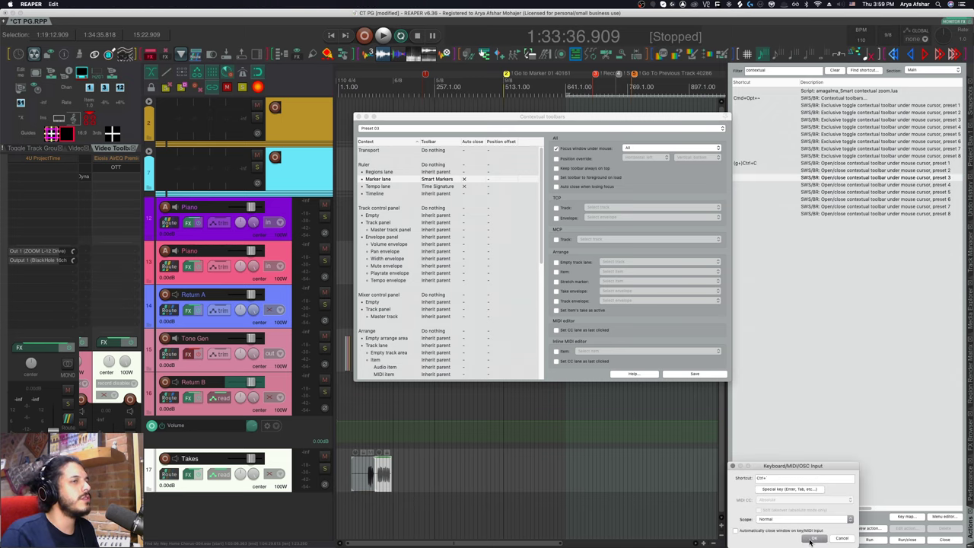
pyautogui.click(812, 538)
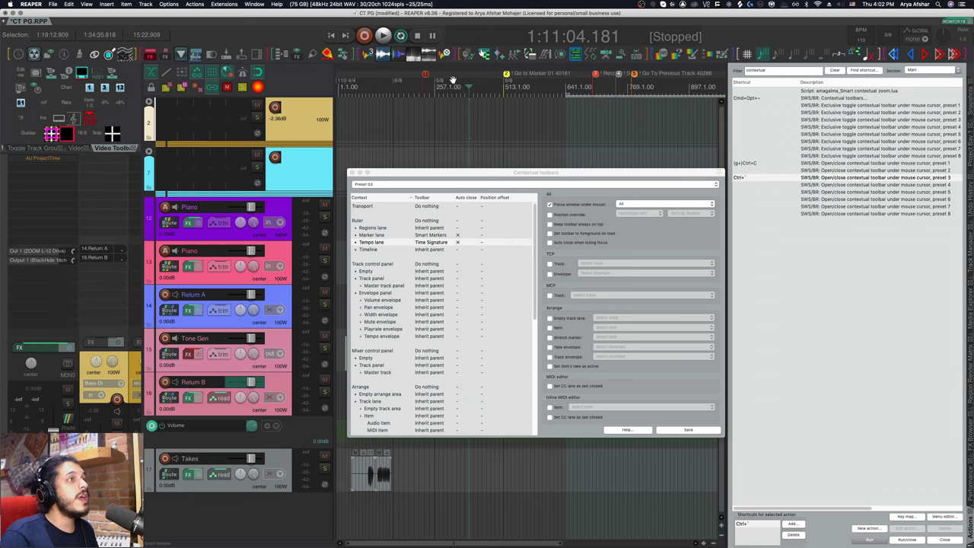
# - Test the preset 3 shortcut by toggling the Time Signature toolbar over the ruler's tempo lane
pyautogui.hotkey('ctrl', '`')
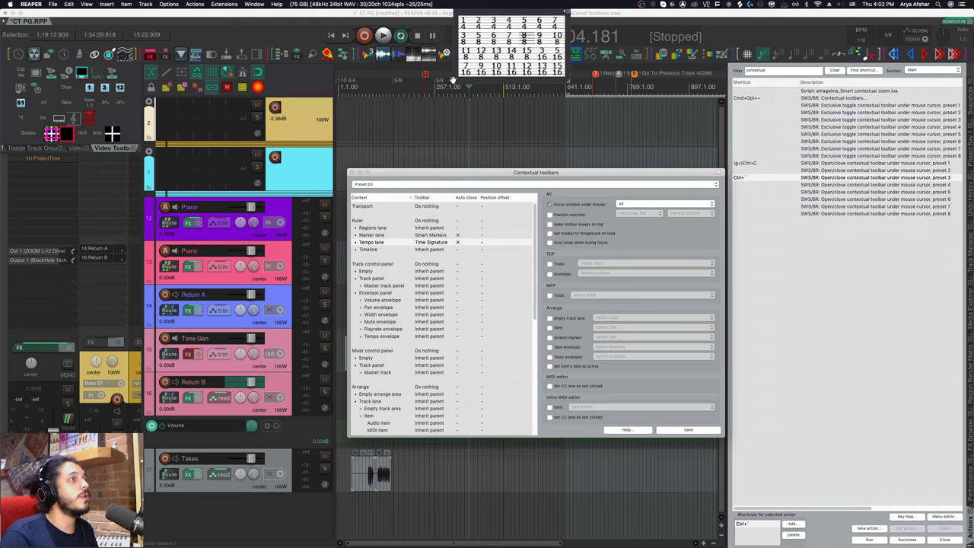
pyautogui.hotkey('ctrl', '`')
pyautogui.hotkey('ctrl', '`')
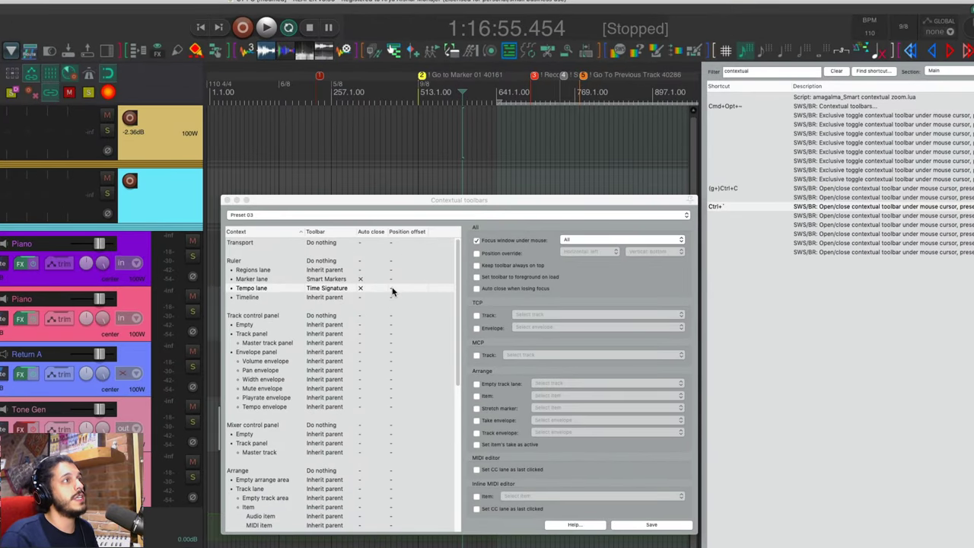
# - Set the Tempo lane toolbar's position offset to X 25 px and Y 150 px, save the preset and test it on the ruler
pyautogui.doubleClick(392, 290)
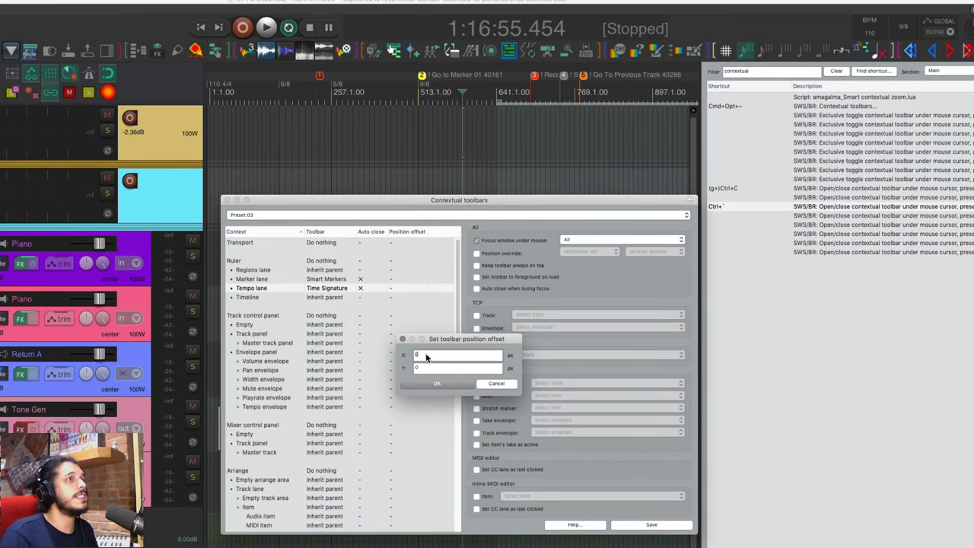
pyautogui.write('25')
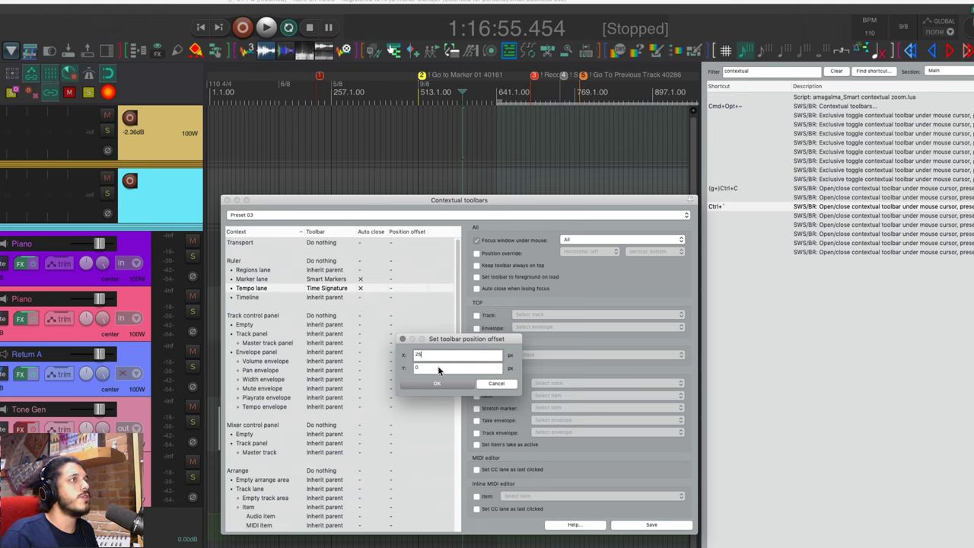
pyautogui.moveTo(432, 369); pyautogui.dragTo(378, 361)
pyautogui.write('15')
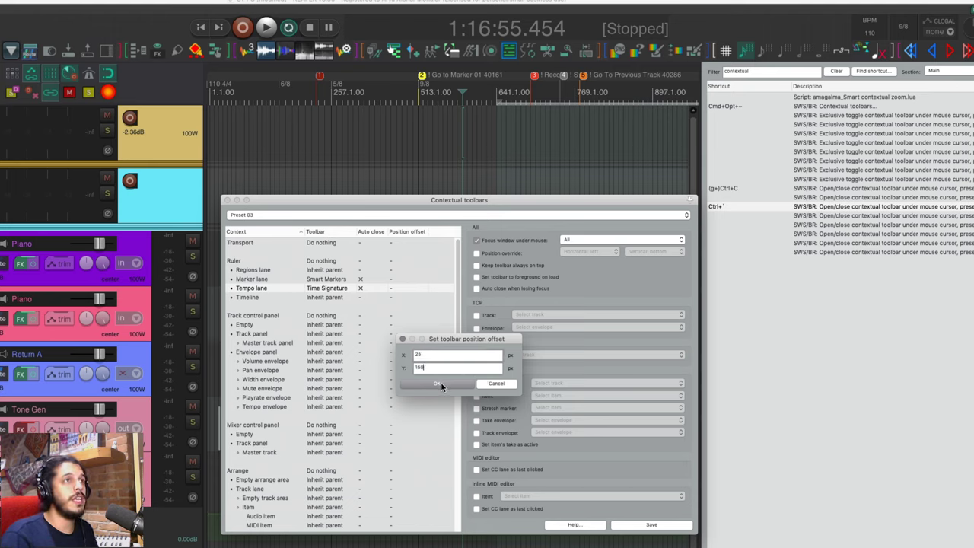
pyautogui.click(441, 383)
pyautogui.click(648, 525)
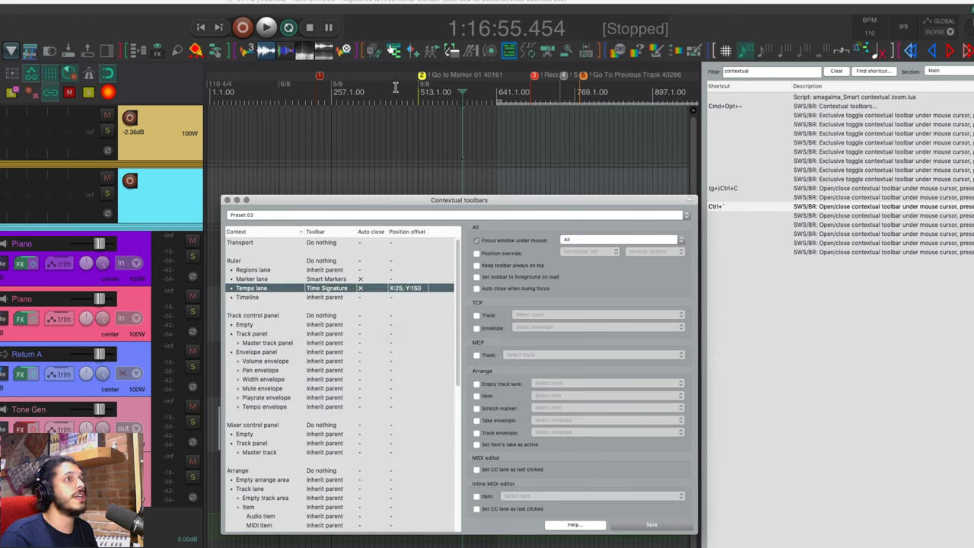
pyautogui.click(397, 87)
# - Set the Tempo lane toolbar's Y position offset to 250 px and save Preset 03
pyautogui.doubleClick(422, 290)
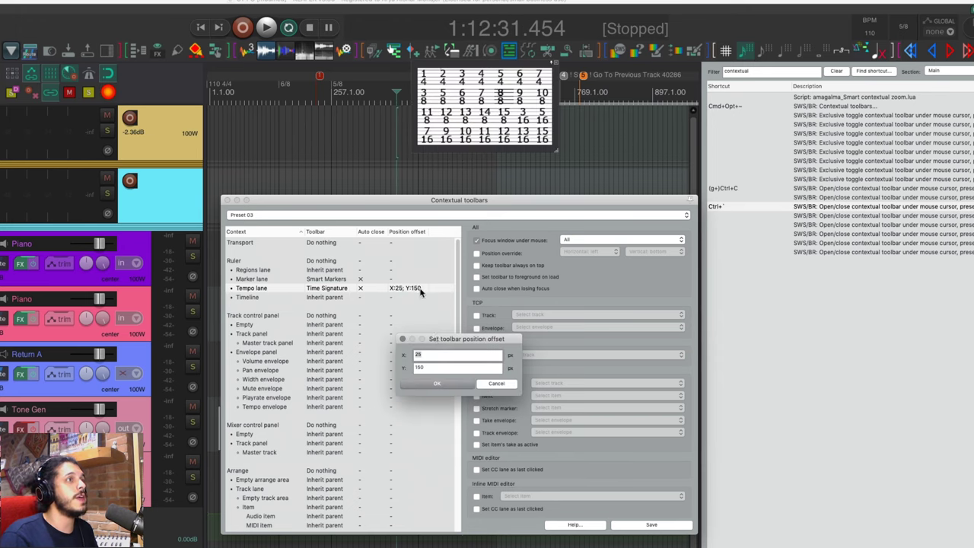
pyautogui.doubleClick(421, 369)
pyautogui.write('250')
pyautogui.click(437, 382)
pyautogui.click(651, 524)
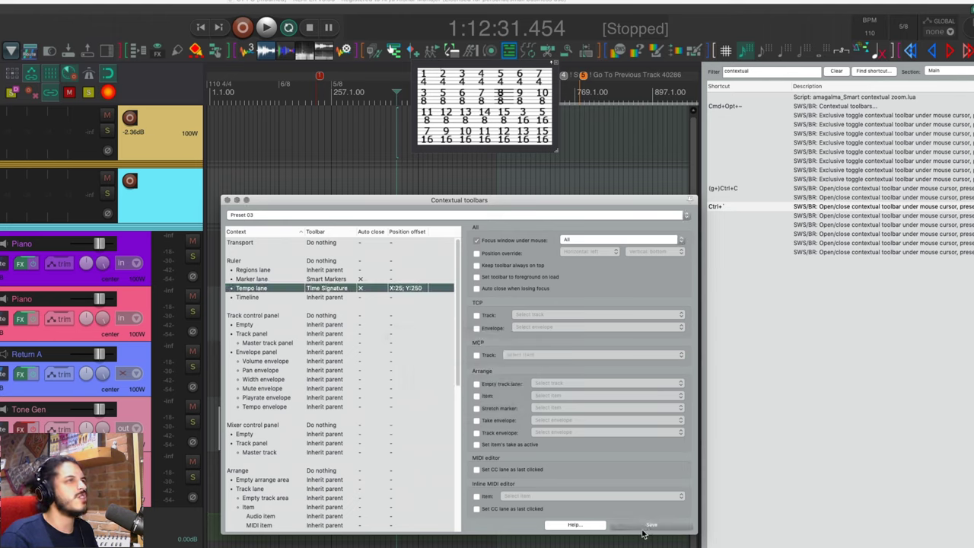
# - Bring up the Time Signature toolbar over the ruler's tempo lane and insert 1/4, 3/4 and 6/4 time signature markers with it
pyautogui.click(396, 90)
pyautogui.hotkey('ctrl', '`')
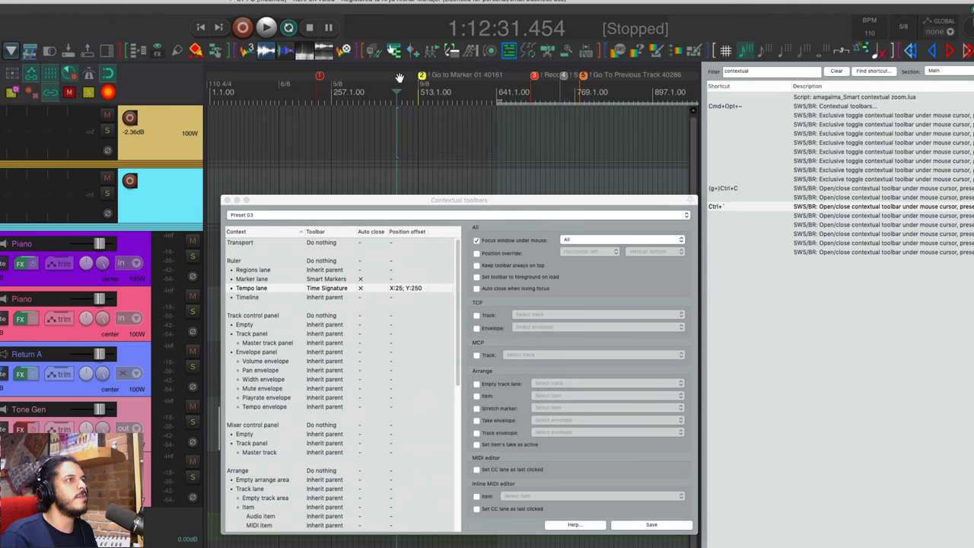
pyautogui.hotkey('ctrl', '`')
pyautogui.click(426, 128)
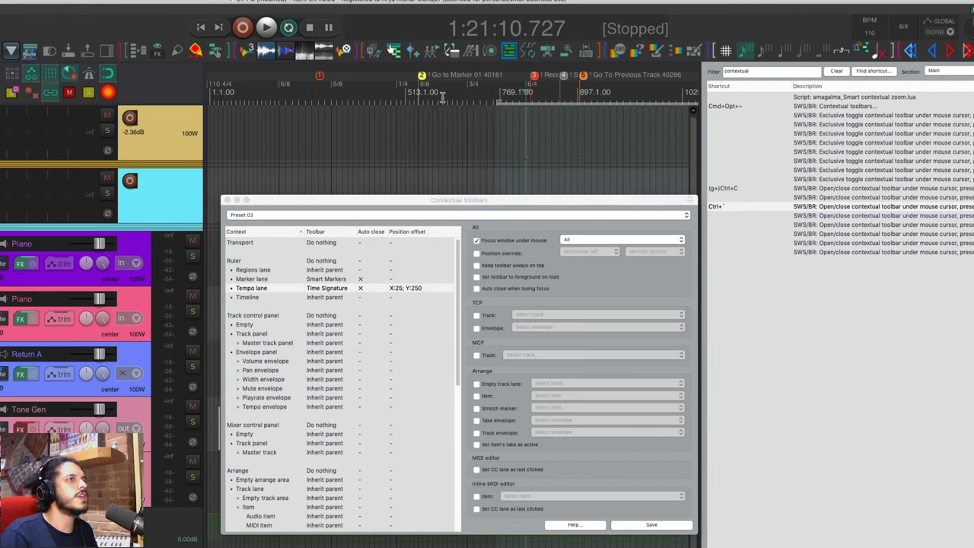
# - Check the Smart Markers toolbar over the marker lane, set that lane's Y position offset to 250 px and save the preset
pyautogui.click(392, 76)
pyautogui.hotkey('ctrl', '`')
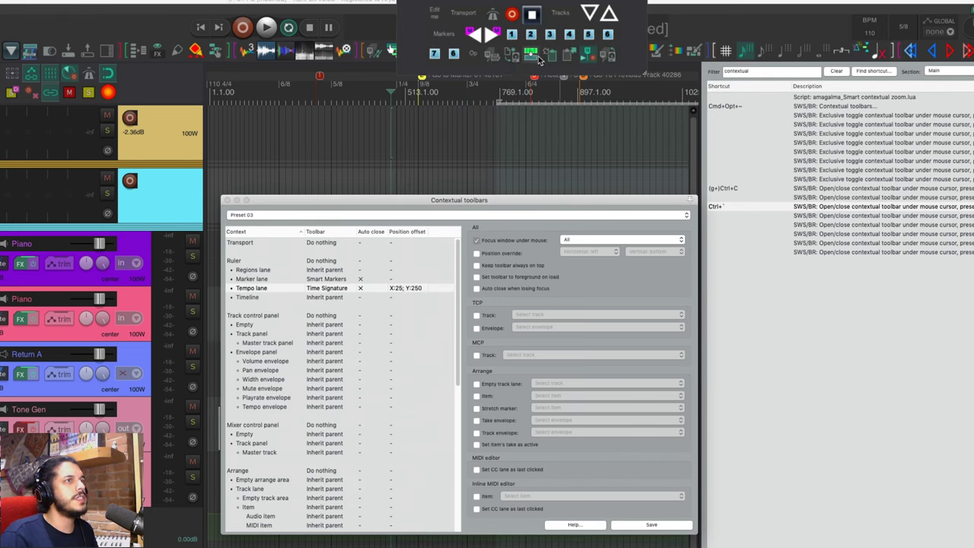
pyautogui.doubleClick(407, 279)
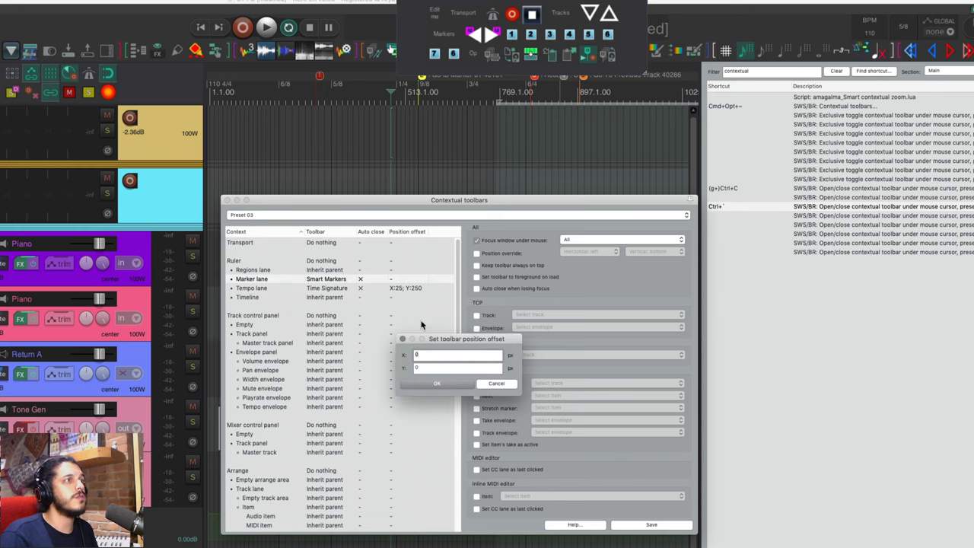
pyautogui.moveTo(439, 368); pyautogui.dragTo(370, 360)
pyautogui.write('250')
pyautogui.click(434, 385)
pyautogui.click(654, 528)
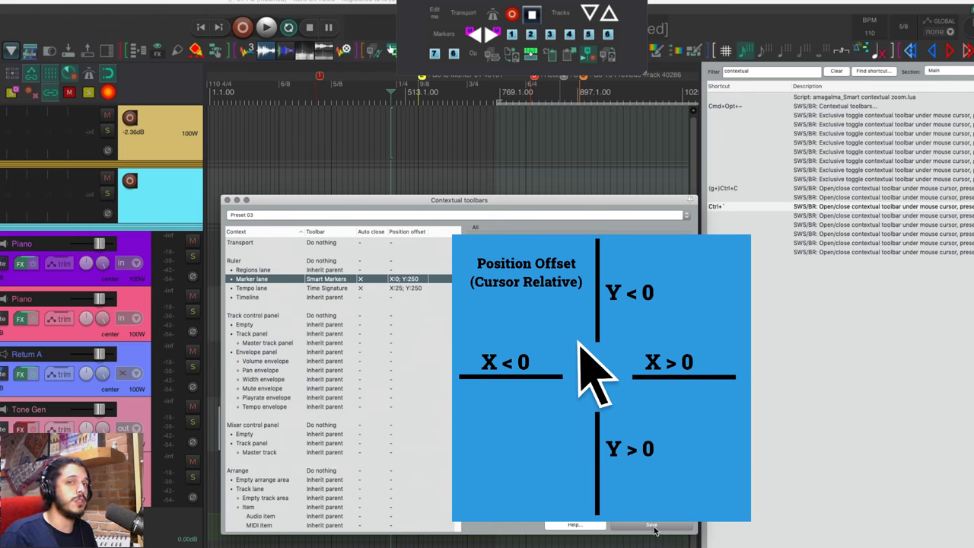
# - Bring up the Smart Markers toolbar over the marker lane, insert jump and go-to markers on the ruler, and close the toolbar
pyautogui.hotkey('ctrl', '`')
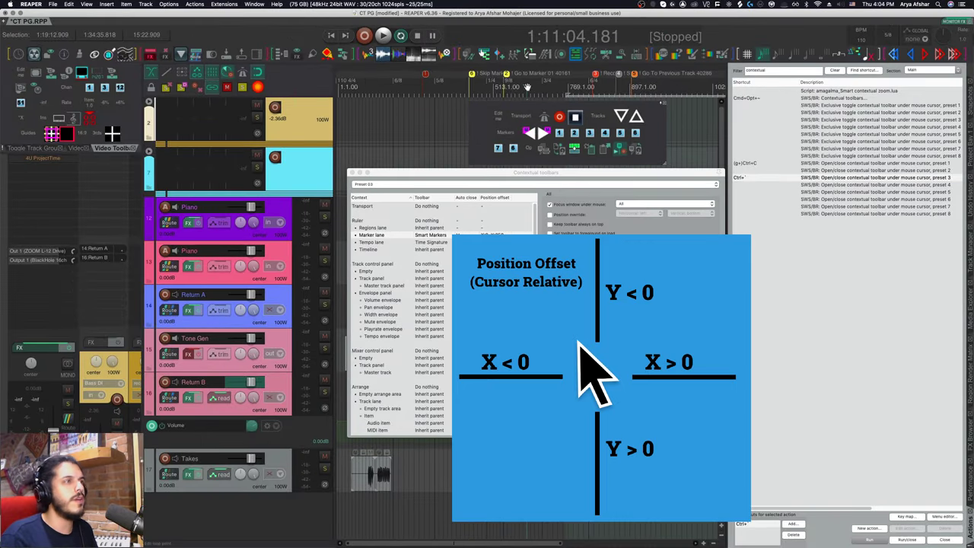
pyautogui.click(528, 86)
pyautogui.click(531, 132)
pyautogui.click(655, 87)
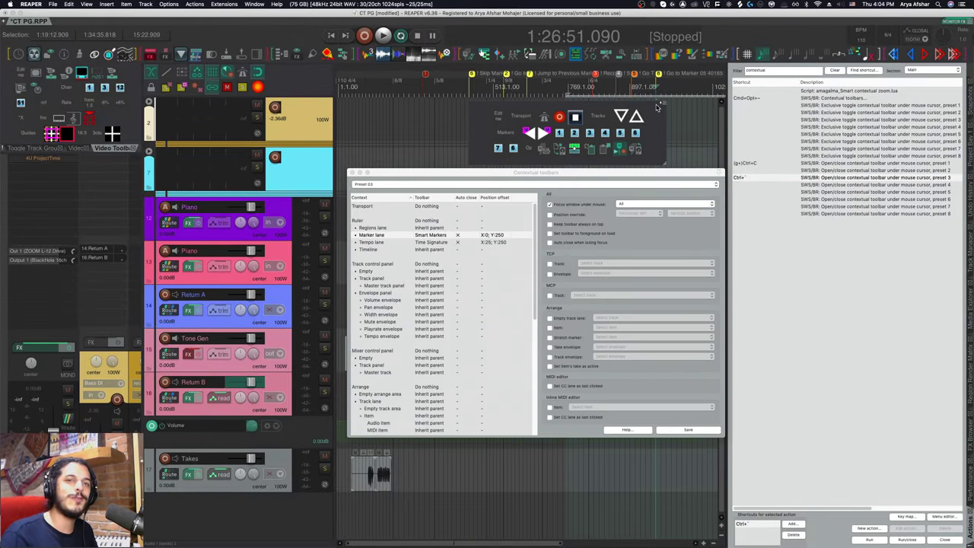
pyautogui.click(658, 107)
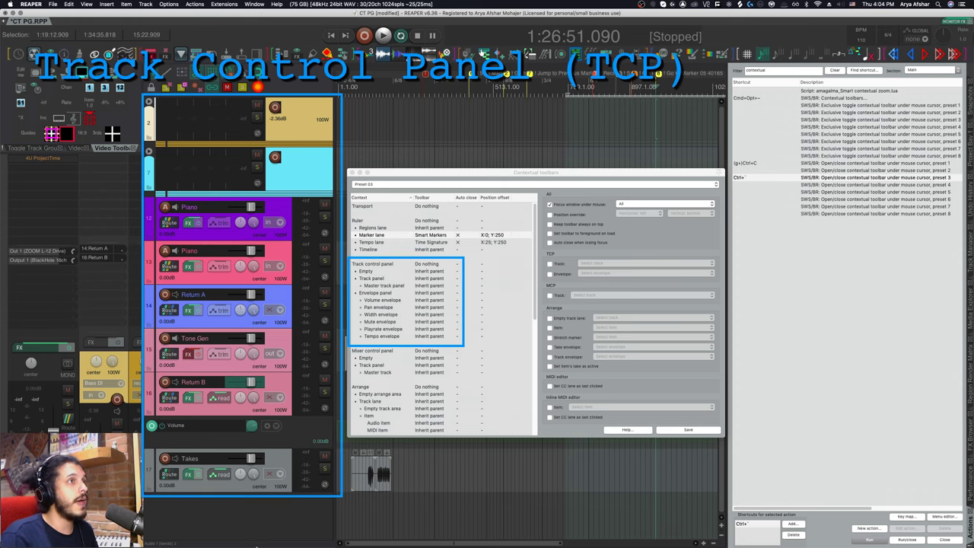
# - Assign the FX Toolbar to the Track control panel context and test the preset 3 shortcut over the track panels
pyautogui.click(431, 264)
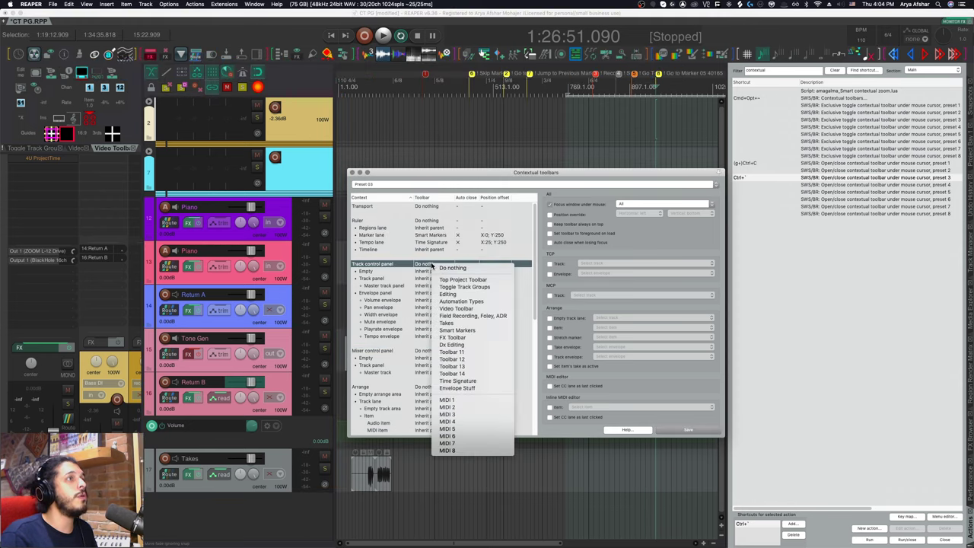
pyautogui.click(464, 338)
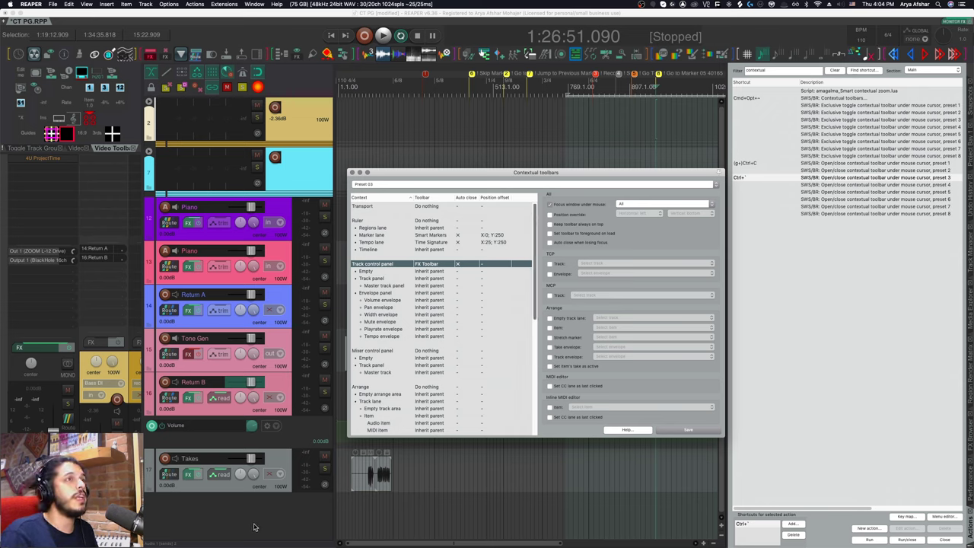
pyautogui.hotkey('ctrl', '`')
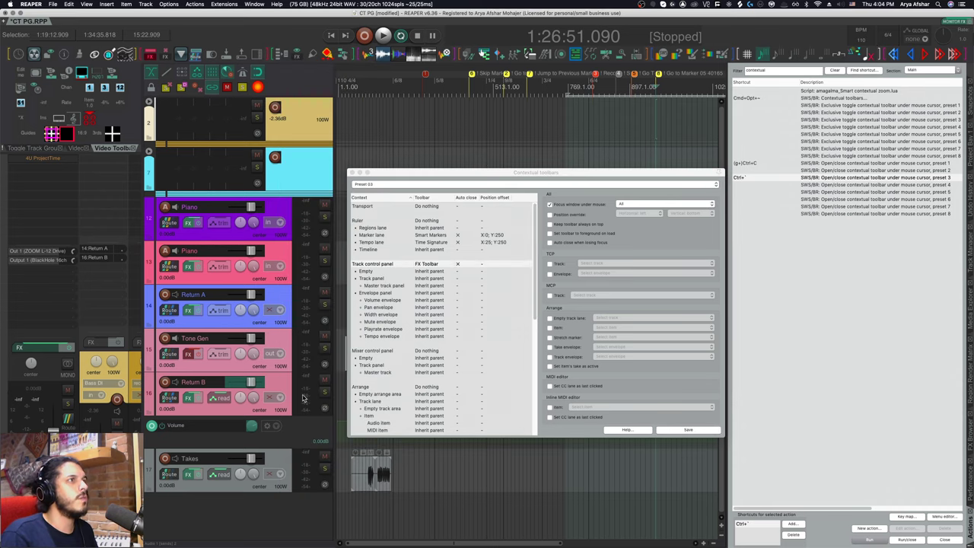
pyautogui.hotkey('ctrl', '`')
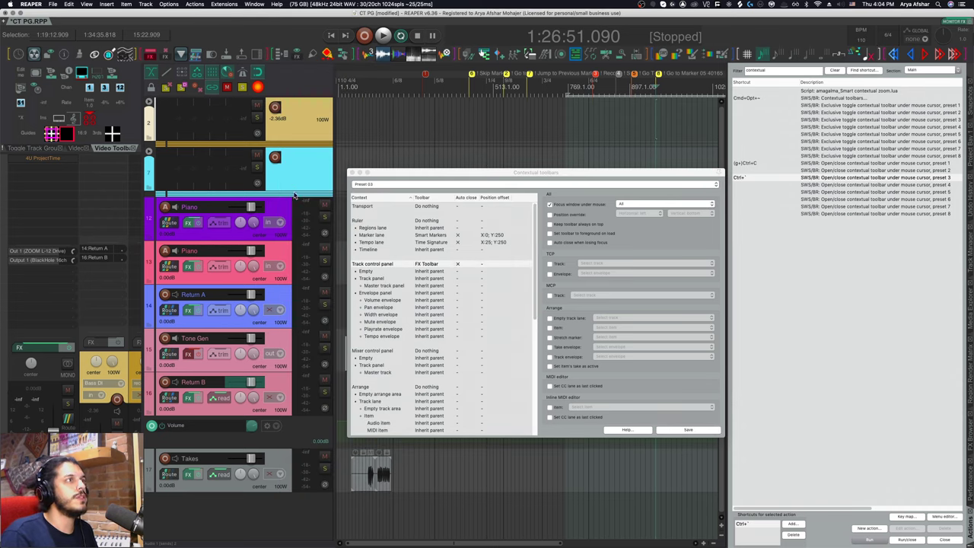
# - Assign Toolbar 11 to the Track control panel's Empty context, save the preset and test it below the tracks and over a track
pyautogui.click(420, 272)
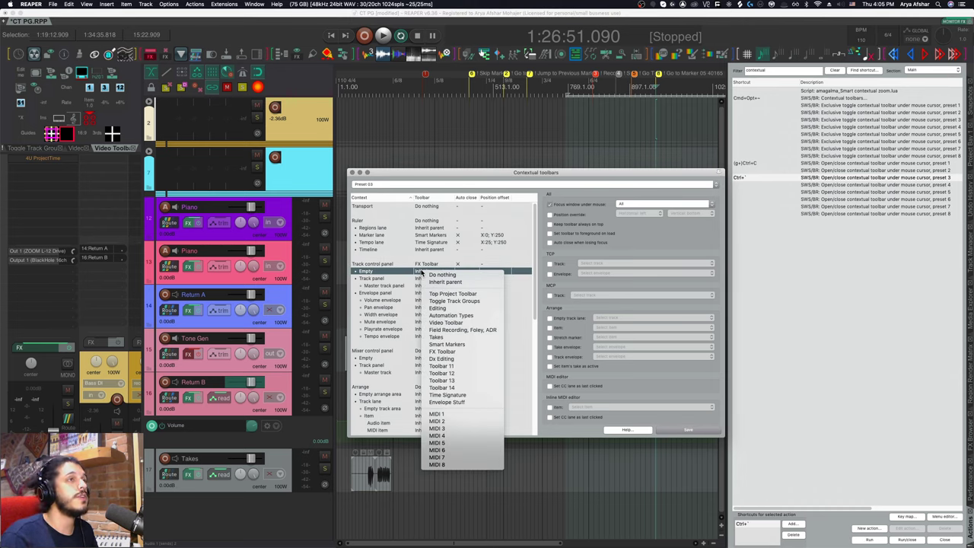
pyautogui.click(441, 366)
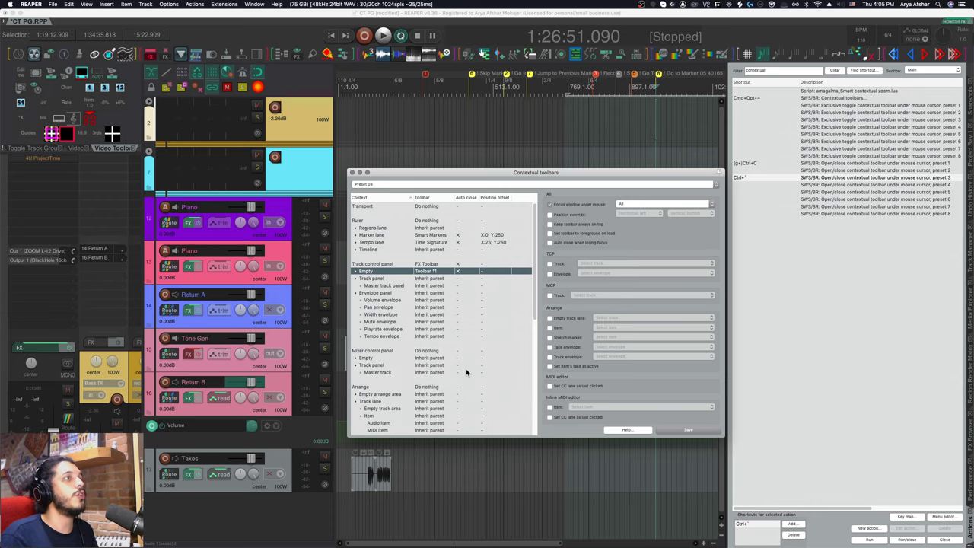
pyautogui.click(687, 430)
pyautogui.hotkey('ctrl', '`')
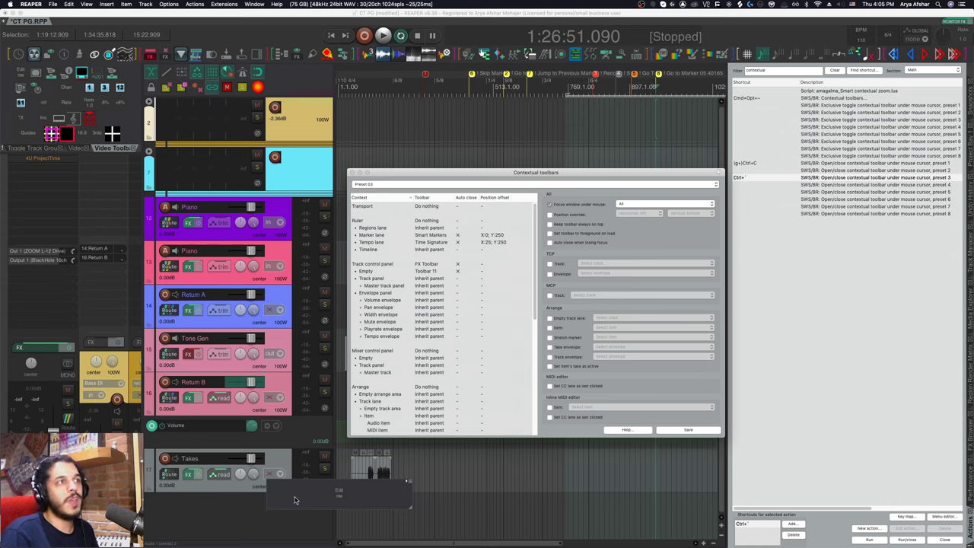
pyautogui.hotkey('ctrl', '`')
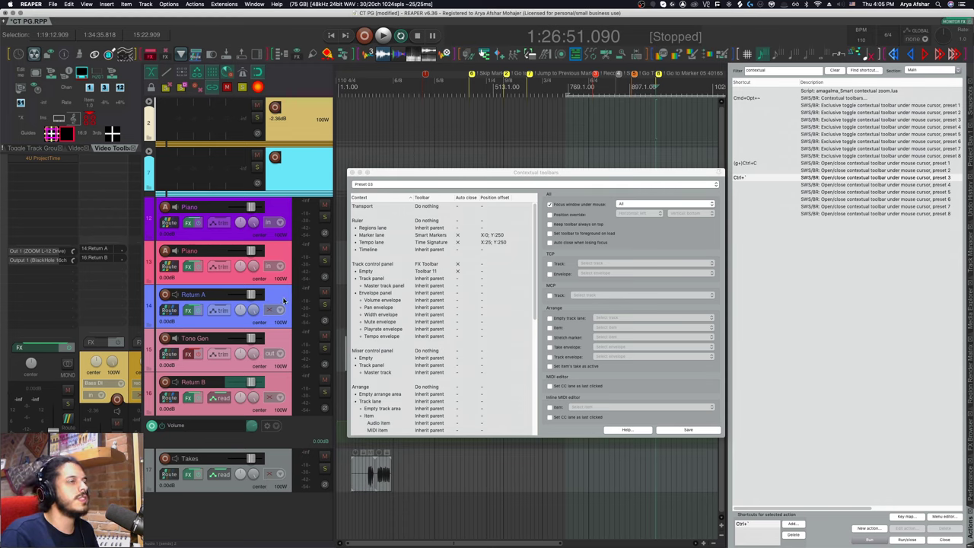
pyautogui.hotkey('ctrl', '`')
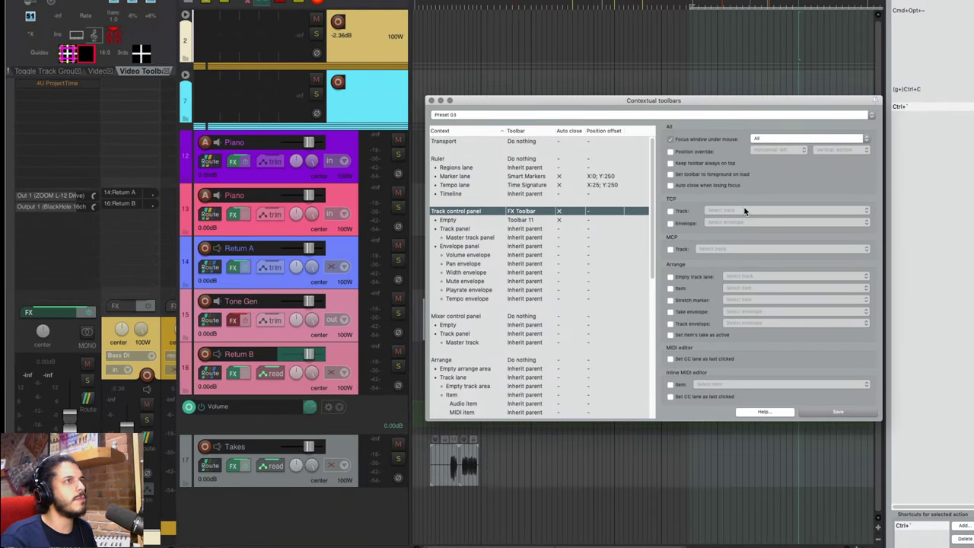
# - Enable the TCP Track option for Preset 03 with its behaviour set to Select track
pyautogui.click(671, 212)
pyautogui.click(723, 214)
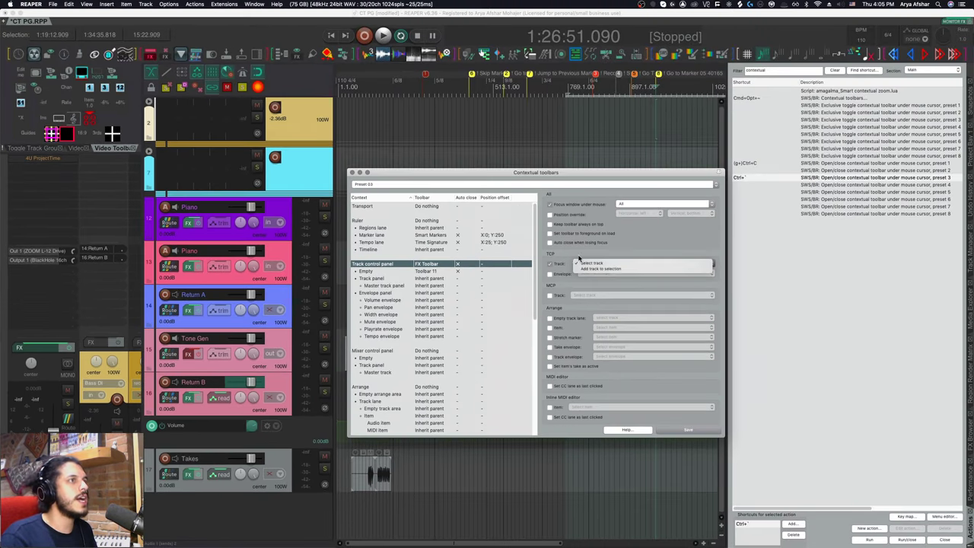
pyautogui.click(708, 208)
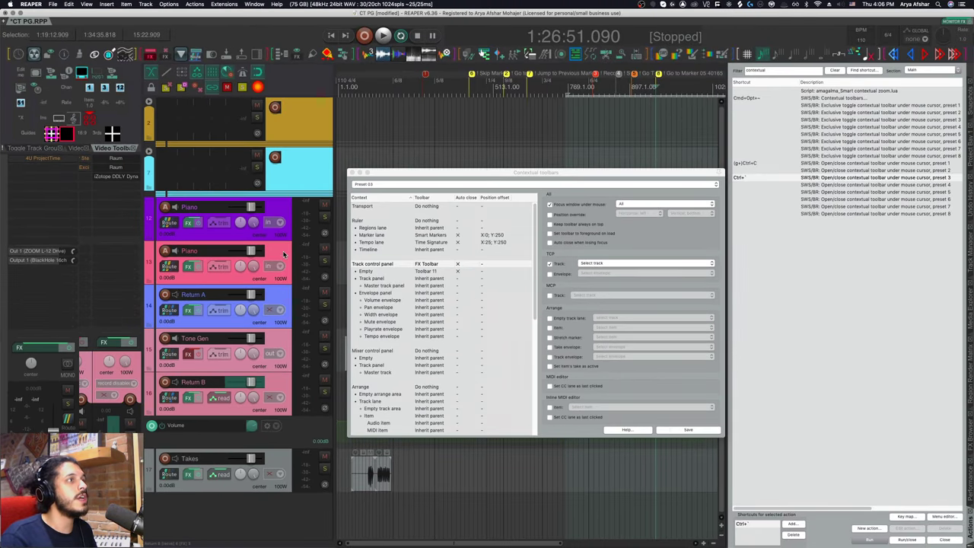
# - Bring up the FX Toolbar over the second Piano track and insert Aphex Vintage Exciter, CLA-3A and CLA-2A plugins on it
pyautogui.hotkey('ctrl', '`')
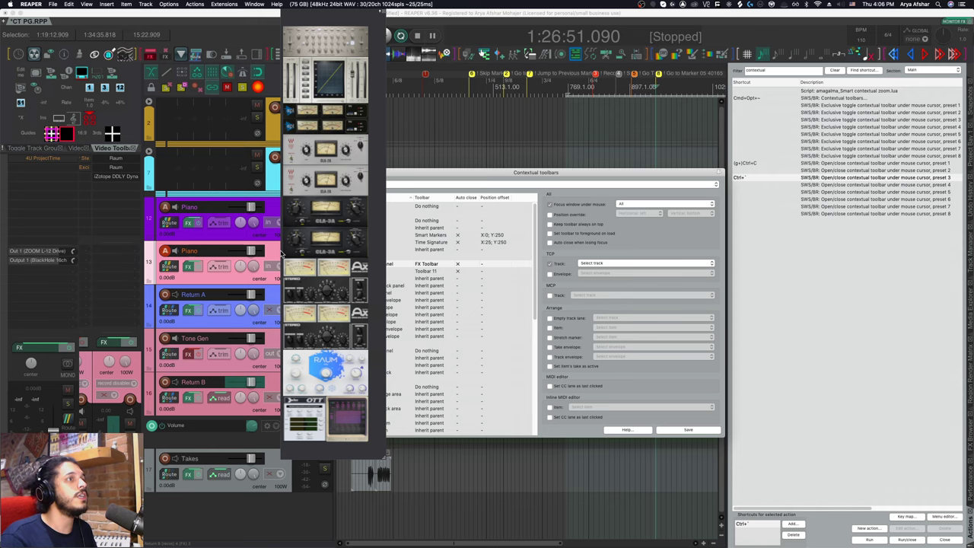
pyautogui.click(280, 255)
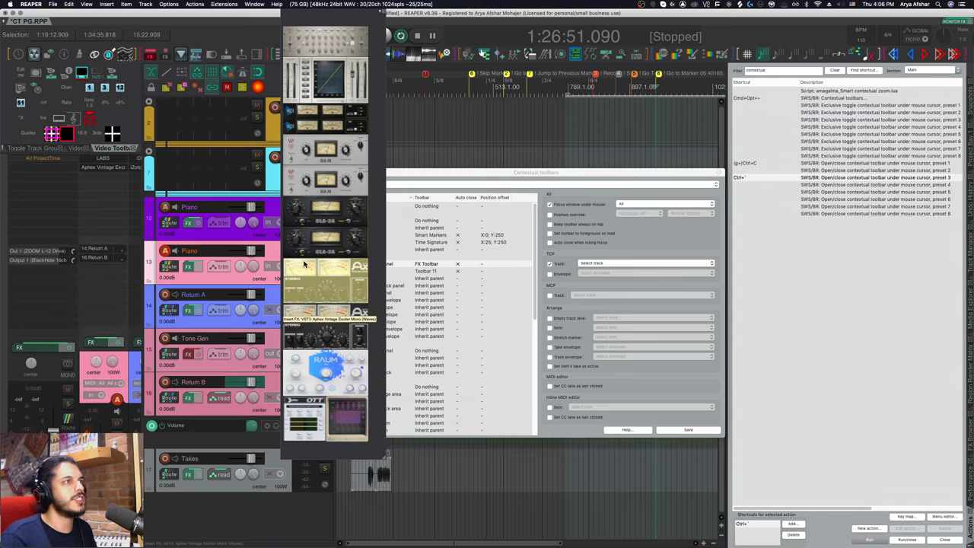
pyautogui.click(309, 250)
pyautogui.click(309, 215)
pyautogui.click(309, 183)
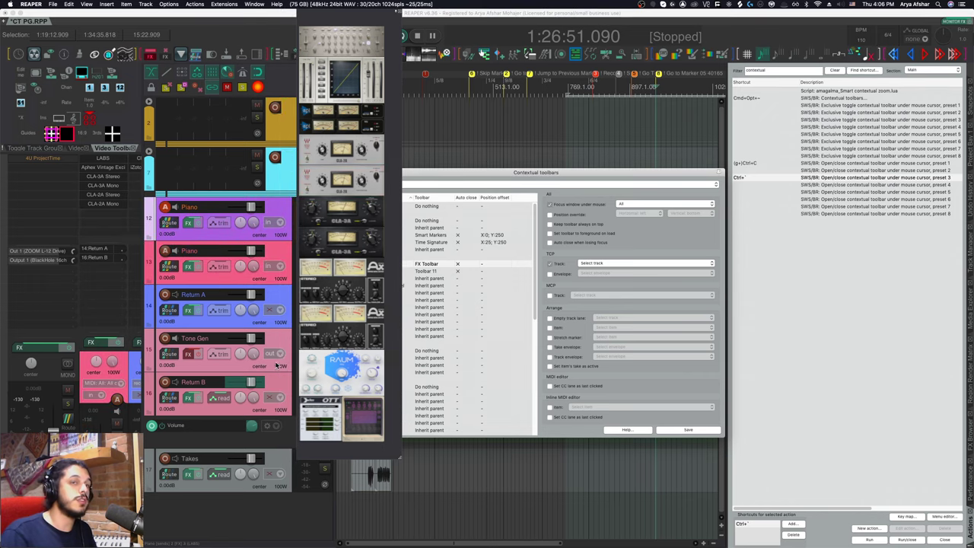
# - Extend the track selection from the first Piano track to Tone Gen and insert C1 comp Mono on the selected tracks
pyautogui.keyDown('shift'); pyautogui.click(276, 365); pyautogui.keyUp('shift')
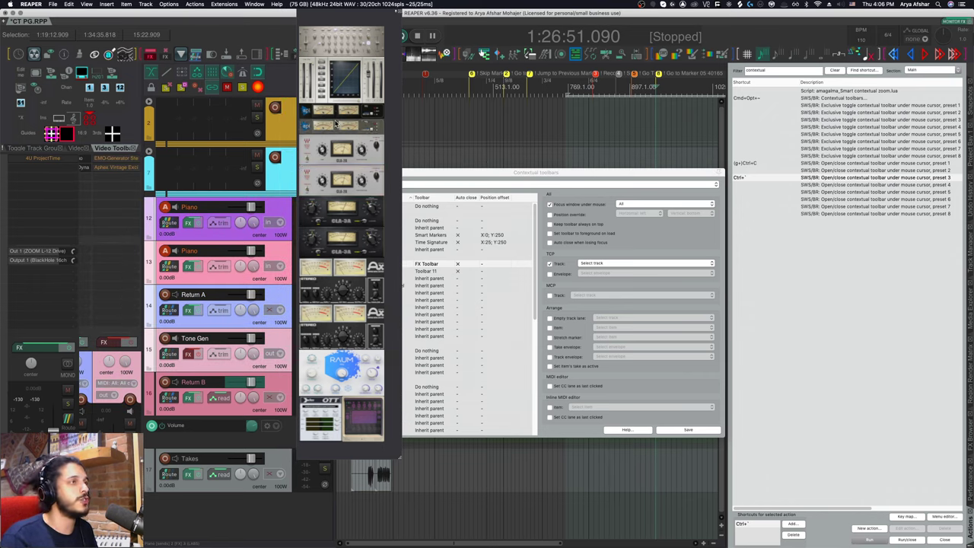
pyautogui.click(339, 97)
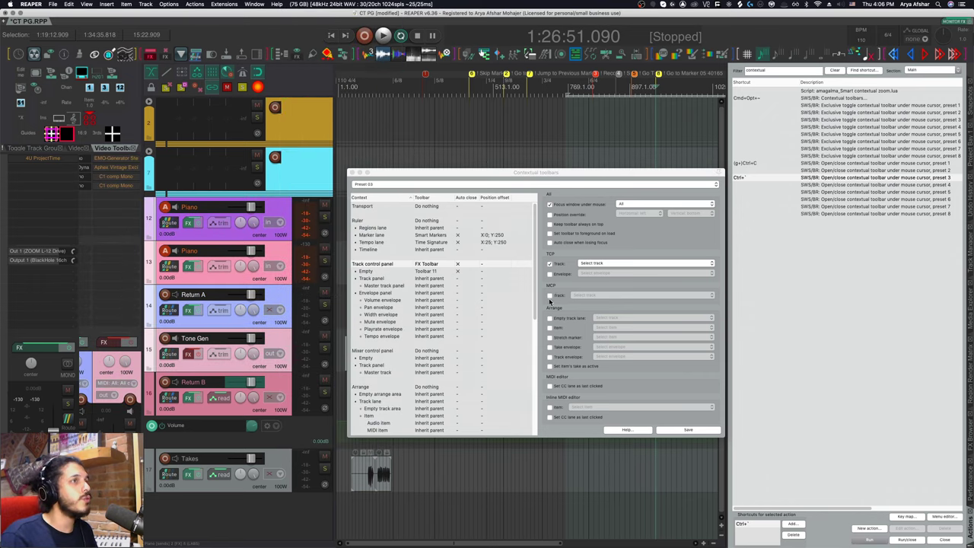
# - Assign the Automation Types toolbar to the Mixer control panel context and toggle it over the mixer with the preset 3 shortcut
pyautogui.click(428, 352)
pyautogui.click(456, 389)
pyautogui.click(67, 366)
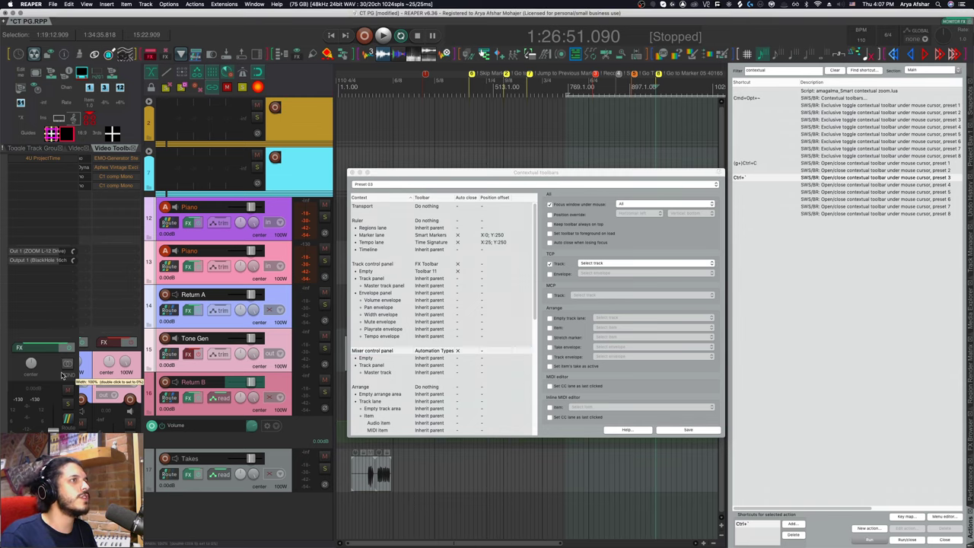
pyautogui.hotkey('ctrl', '`')
pyautogui.hotkey('ctrl', '`')
pyautogui.click(487, 352)
pyautogui.click(562, 318)
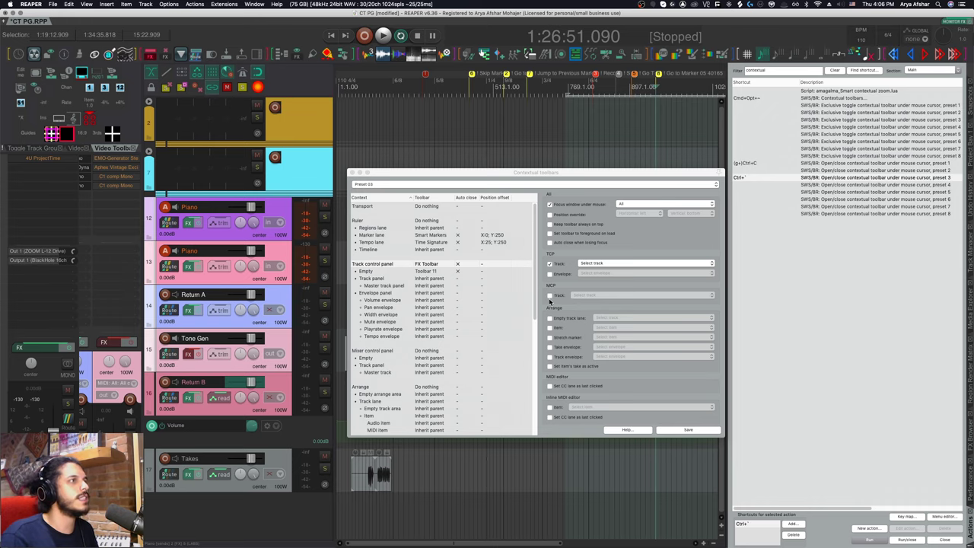
# - Enable the option to keep the toolbar always on top and test the preset 3 shortcut repeatedly over the ruler's tempo lane
pyautogui.scroll(-10, 461, 332)
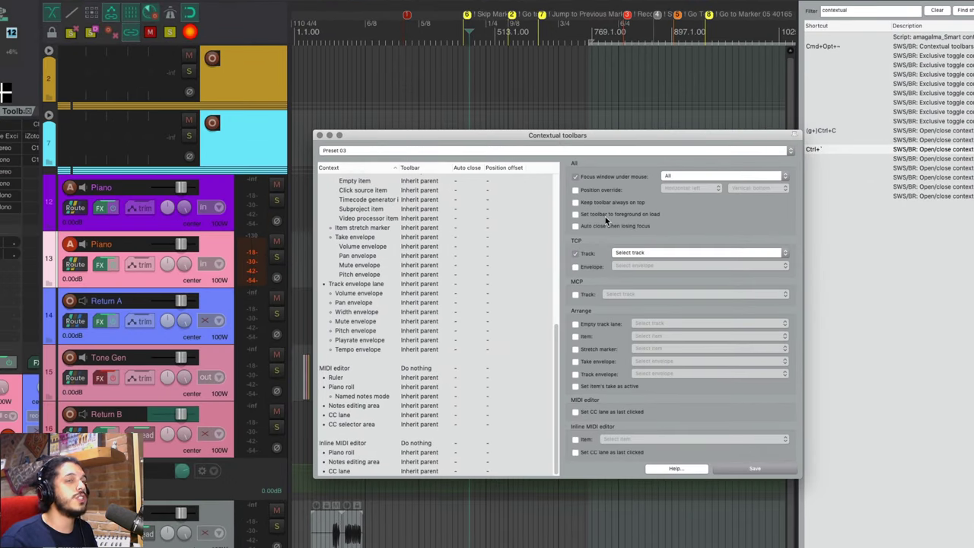
pyautogui.click(576, 202)
pyautogui.click(341, 28)
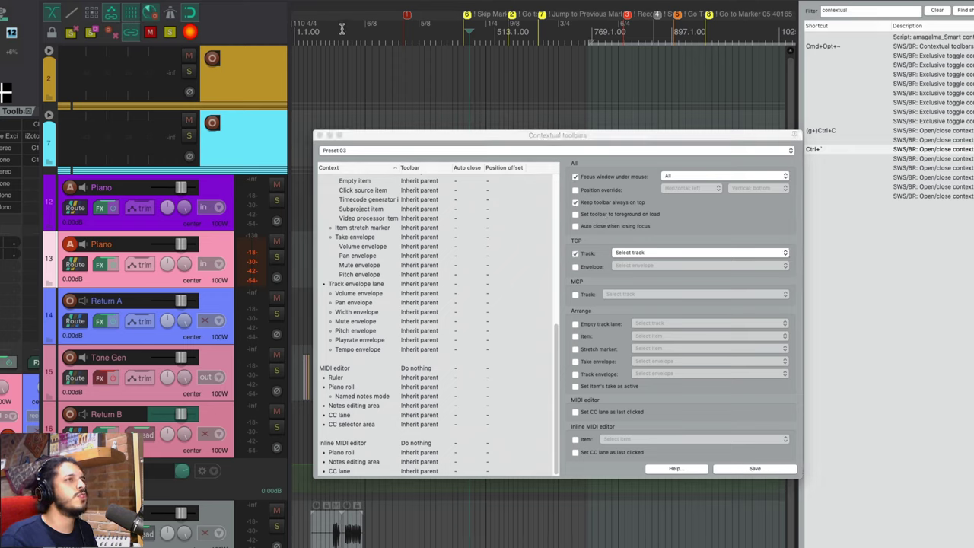
pyautogui.hotkey('ctrl', '`')
pyautogui.hotkey('ctrl', '`')
pyautogui.hotkey('ctrl', '`')
pyautogui.hotkey('ctrl', '`')
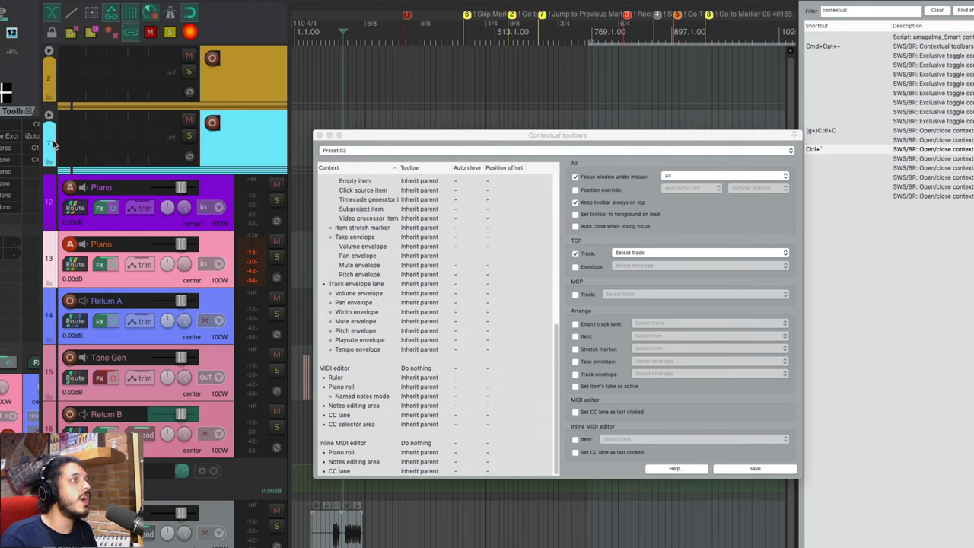
# - Select track 7 and turn the option to set the toolbar to foreground on load on and back off
pyautogui.click(53, 143)
pyautogui.click(618, 220)
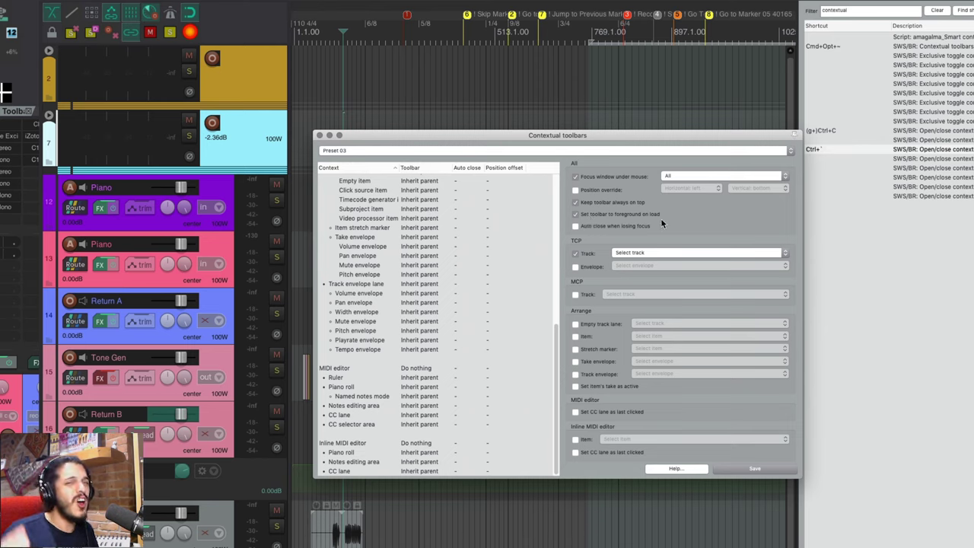
pyautogui.click(606, 218)
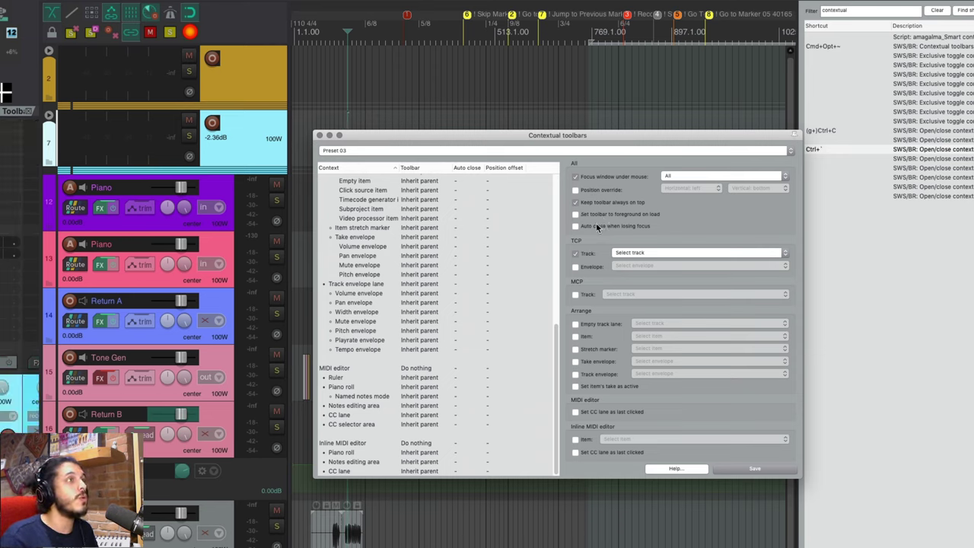
pyautogui.click(585, 227)
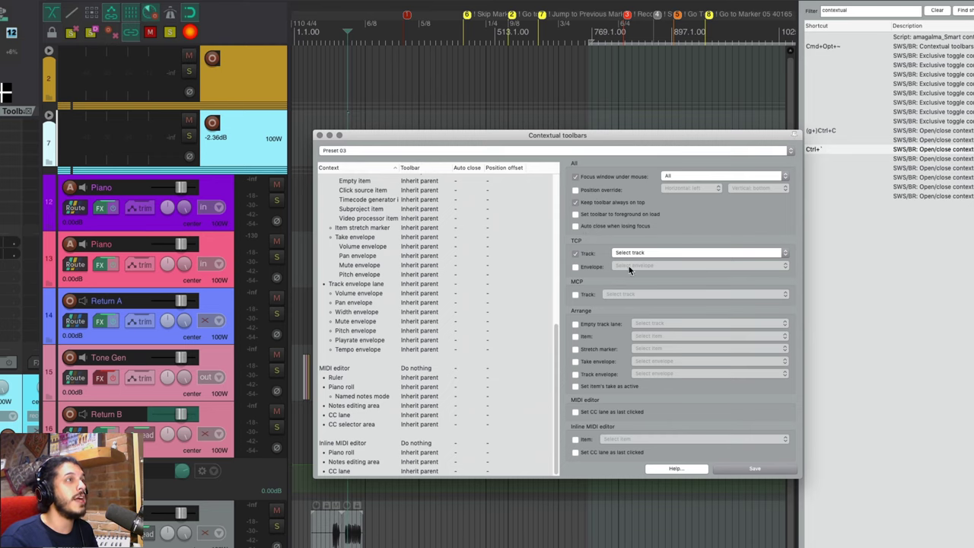
# - Assign the Takes toolbar to the Audio item context in the Arrange section of Preset 03
pyautogui.scroll(3, 406, 308)
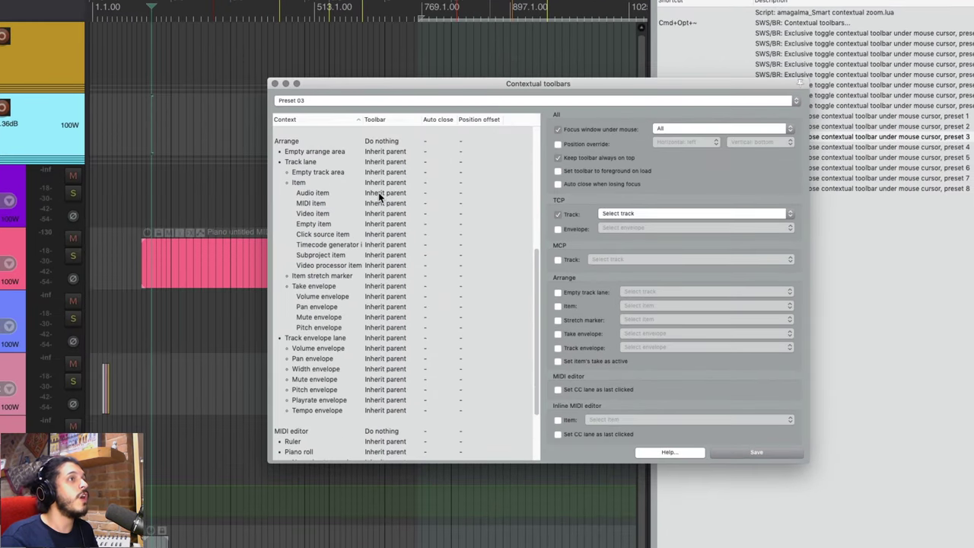
pyautogui.click(378, 191)
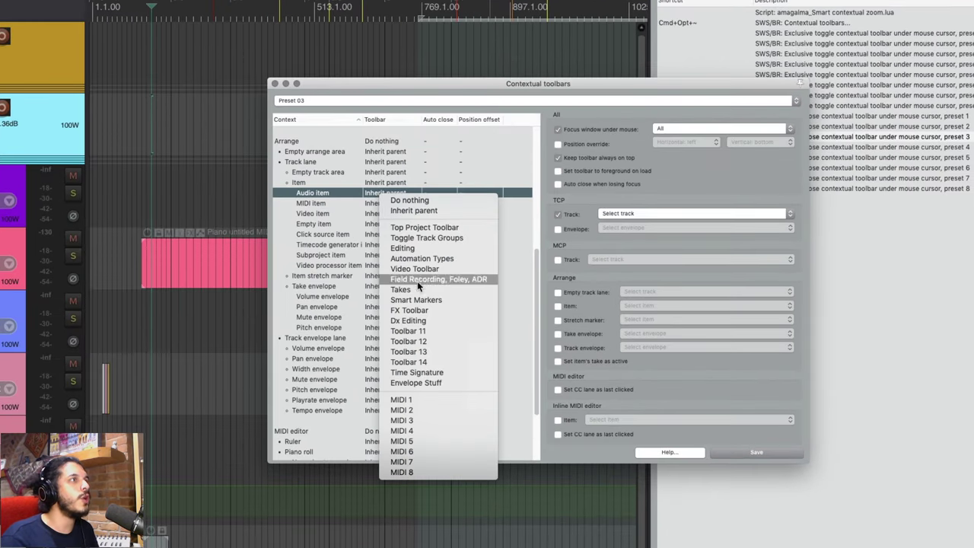
pyautogui.click(418, 287)
# - Assign the MIDI 5 toolbar to the MIDI item context and the Video Toolbar to the Video item context
pyautogui.click(375, 206)
pyautogui.click(376, 207)
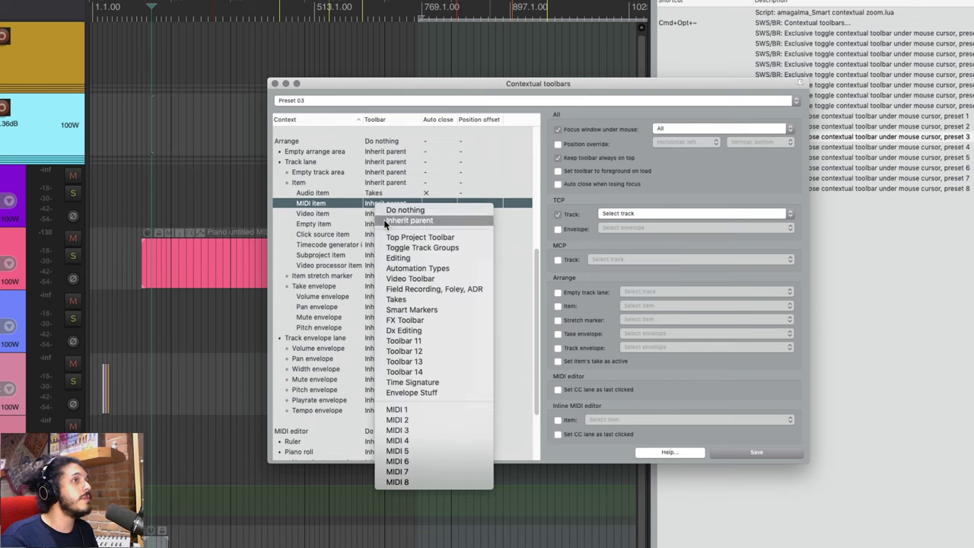
pyautogui.click(430, 451)
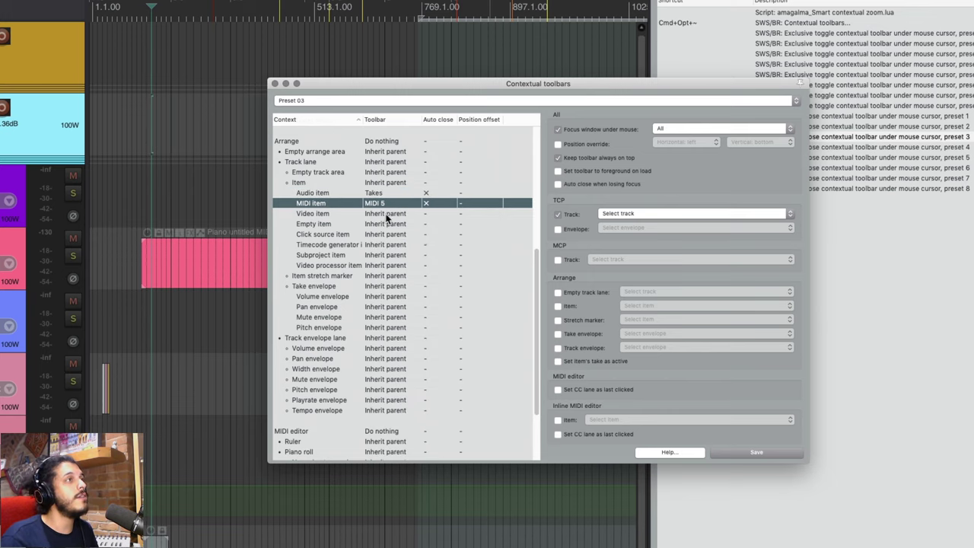
pyautogui.click(385, 214)
pyautogui.click(411, 263)
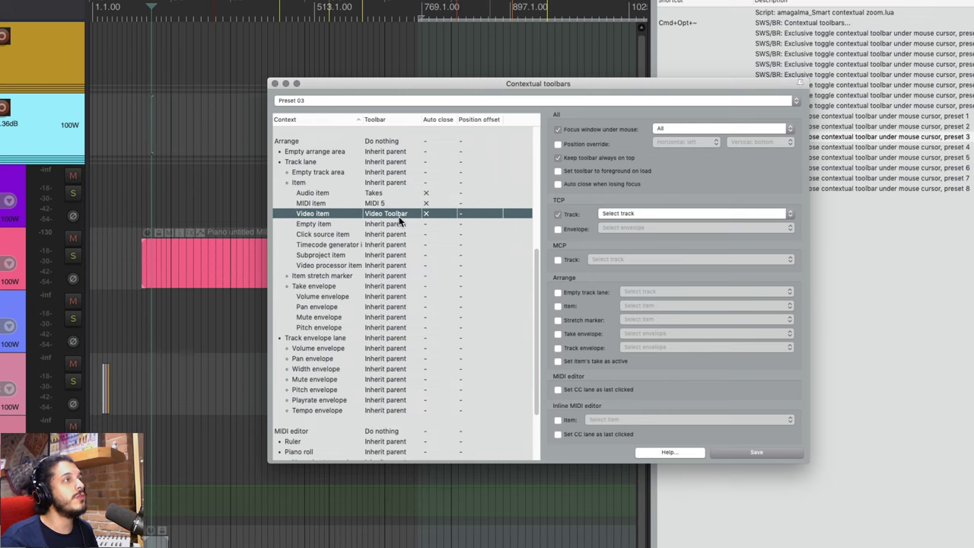
# - Enable the Arrange option for items and keep its behaviour set to Select item
pyautogui.click(558, 306)
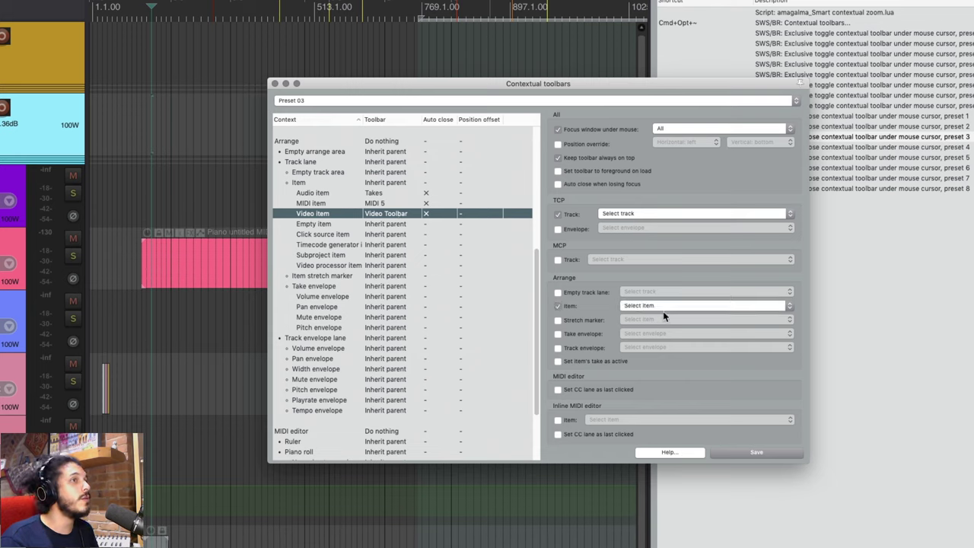
pyautogui.click(668, 306)
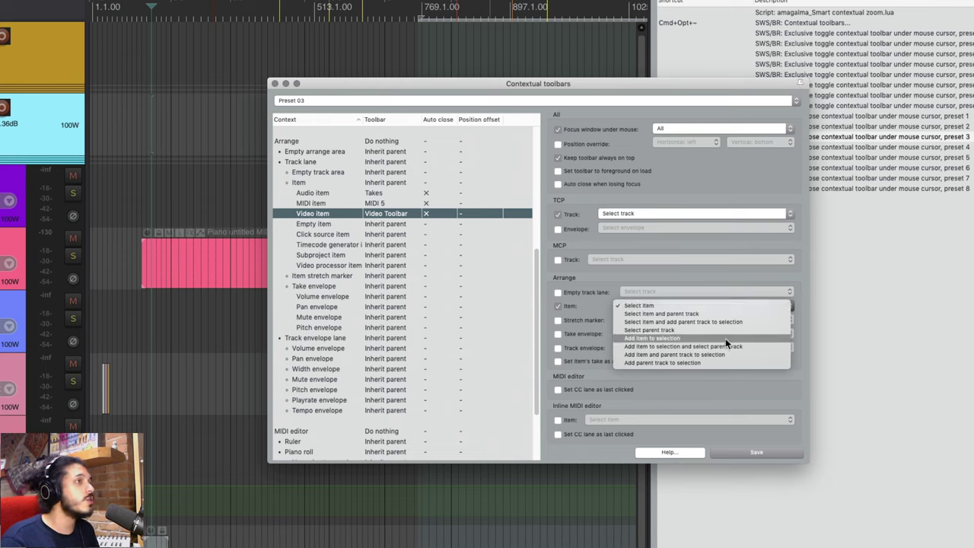
pyautogui.click(666, 306)
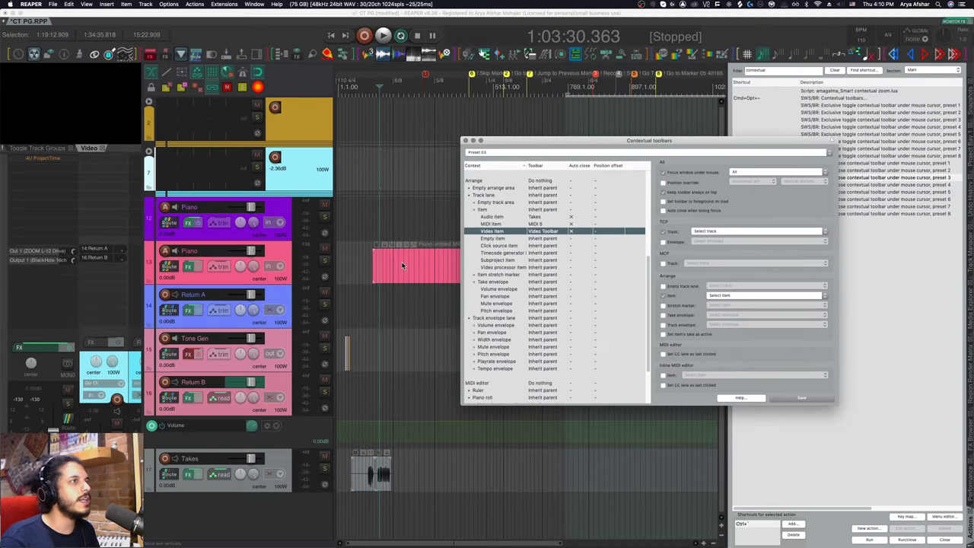
# - Toggle the preset 3 toolbar over the MIDI item on the second Piano track and over the audio item on the Takes track
pyautogui.hotkey('ctrl', '`')
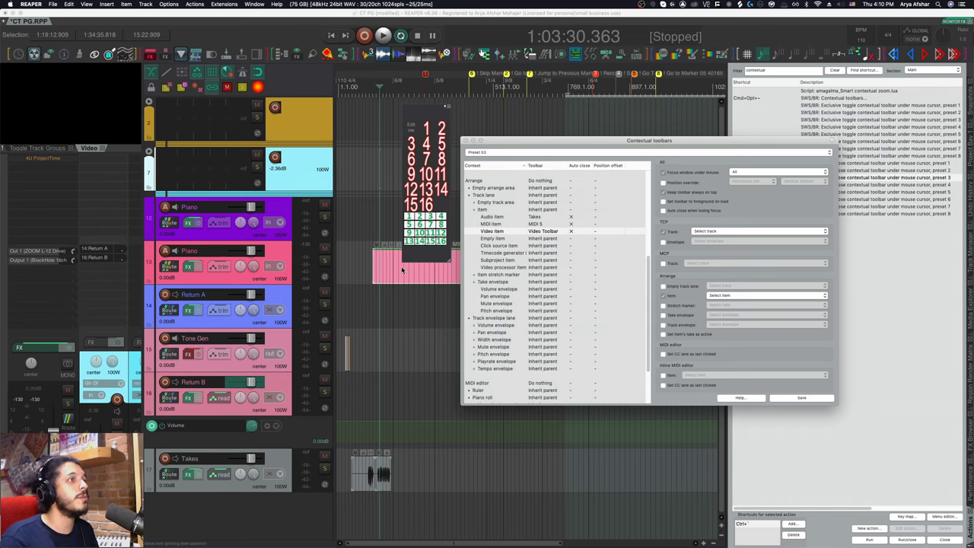
pyautogui.hotkey('ctrl', '`')
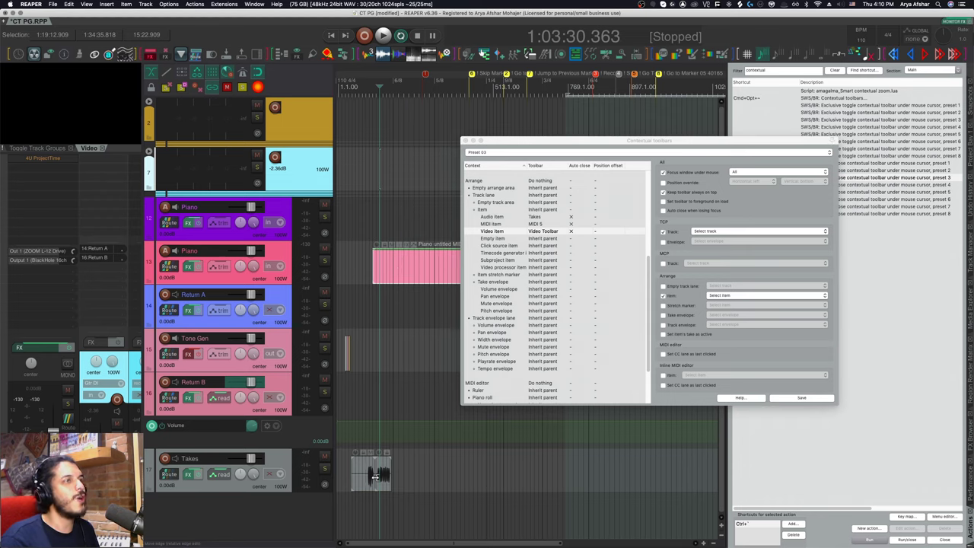
pyautogui.hotkey('ctrl', '`')
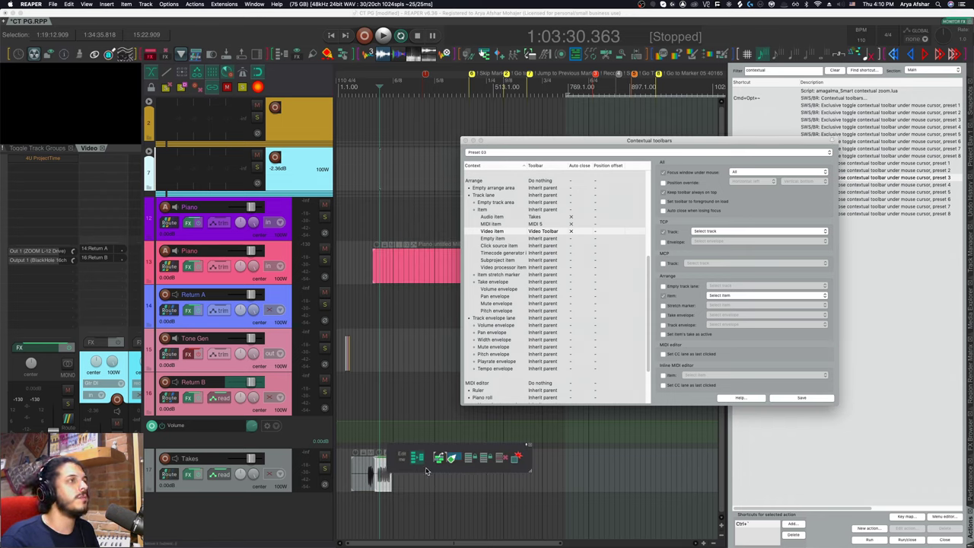
pyautogui.hotkey('ctrl', '`')
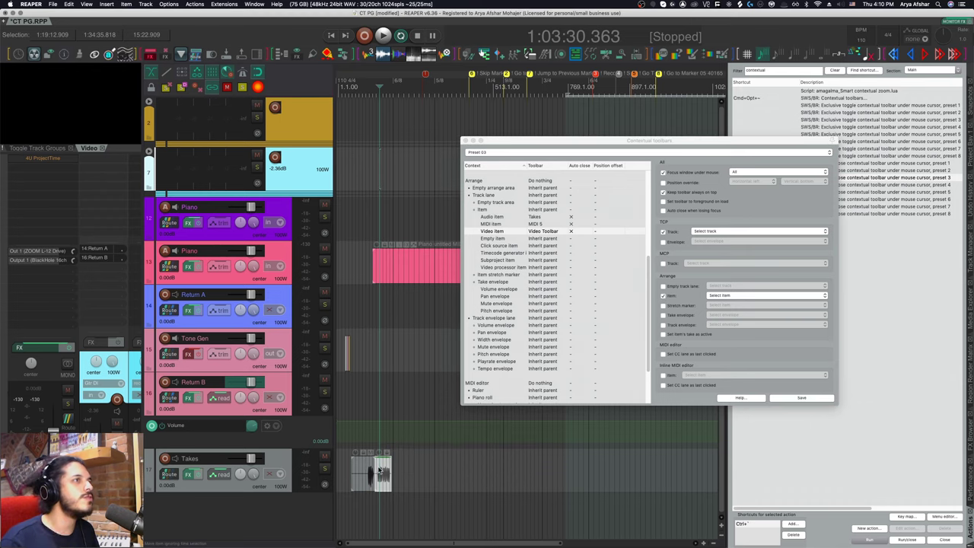
# - Assign the Automation Types toolbar to the Track envelope lane context
pyautogui.click(513, 282)
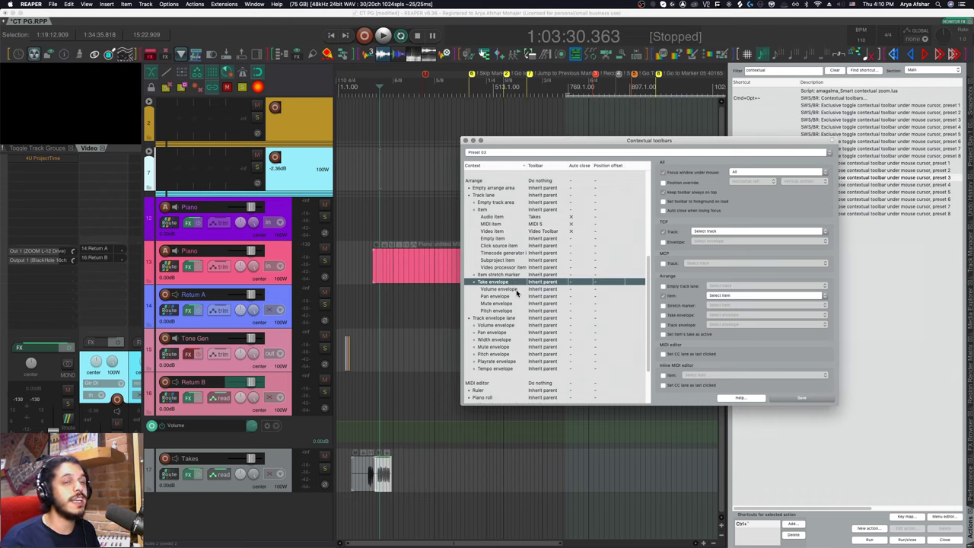
pyautogui.click(510, 320)
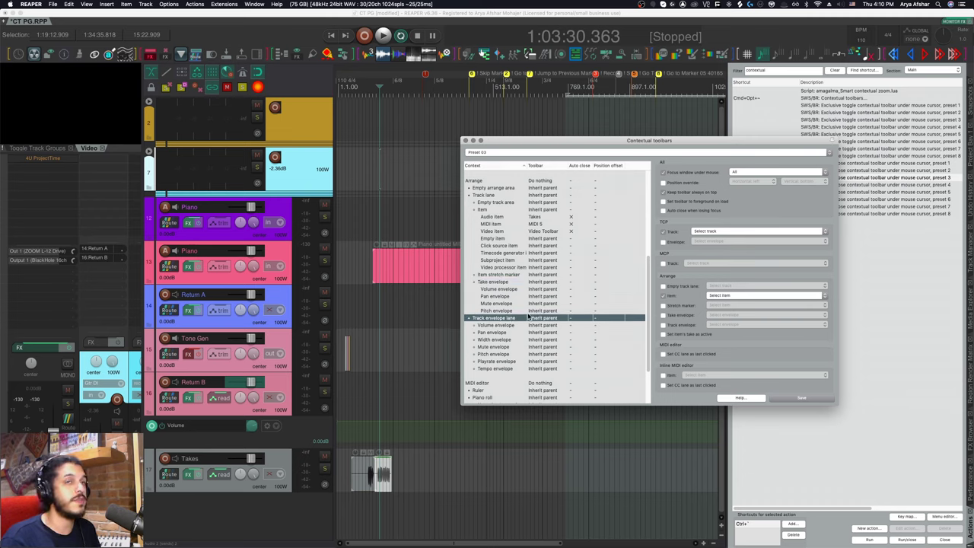
pyautogui.click(535, 318)
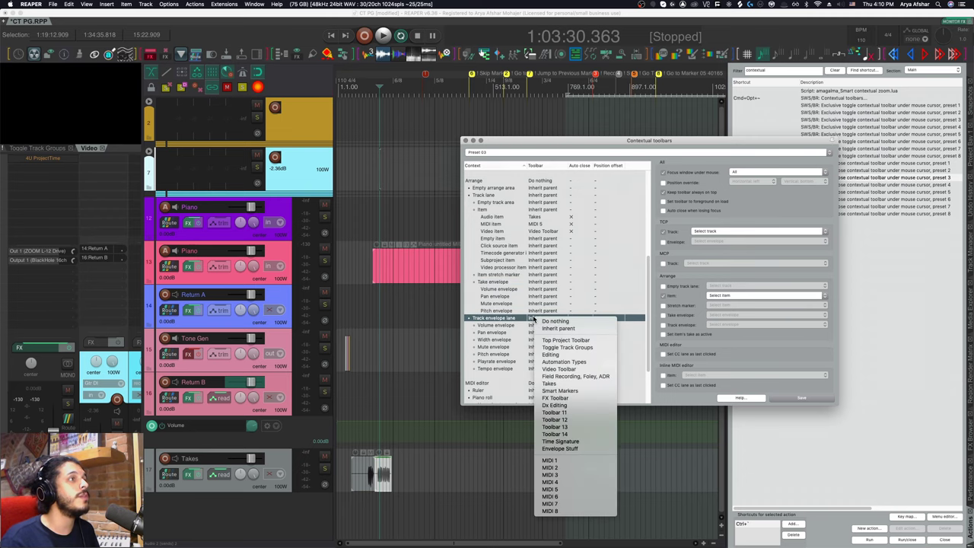
pyautogui.click(559, 366)
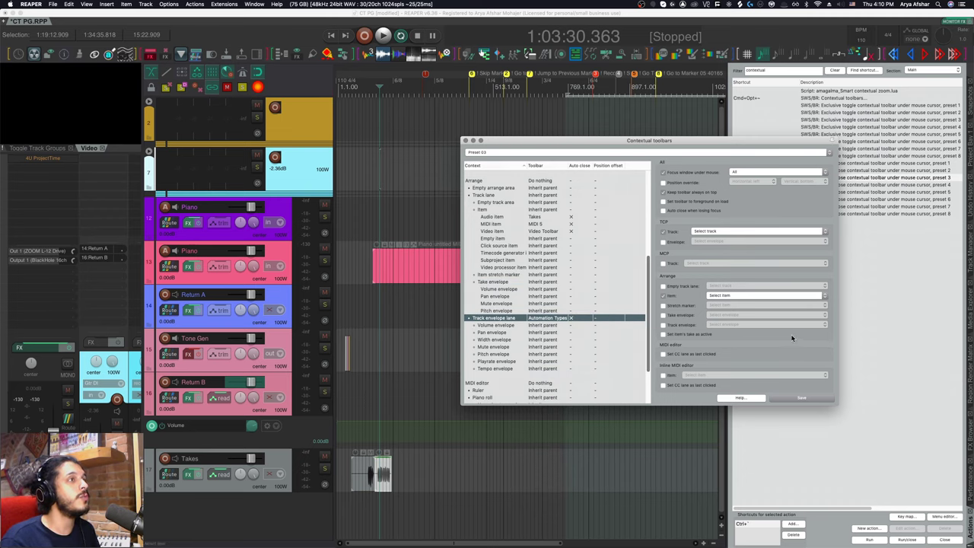
# - Enable the Arrange option for track envelopes and keep its behaviour set to Select envelope
pyautogui.click(675, 328)
pyautogui.click(752, 326)
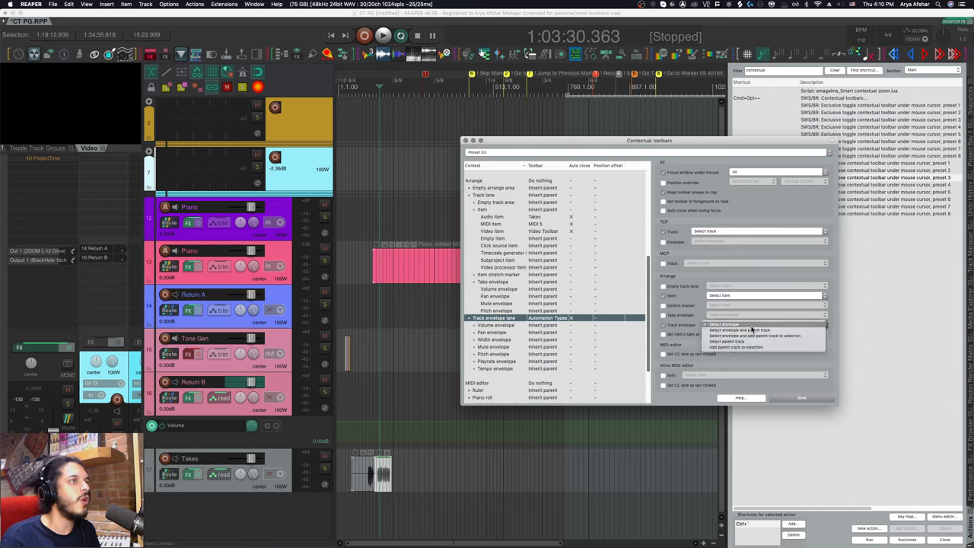
pyautogui.click(752, 326)
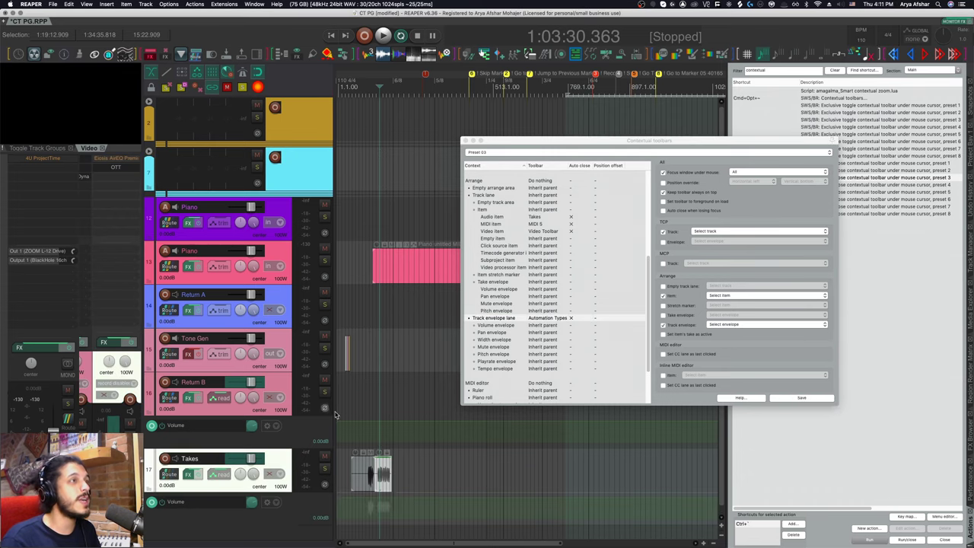
# - Select Return B and toggle the preset 3 toolbar over the Volume envelope lanes of Return B and Takes
pyautogui.click(419, 396)
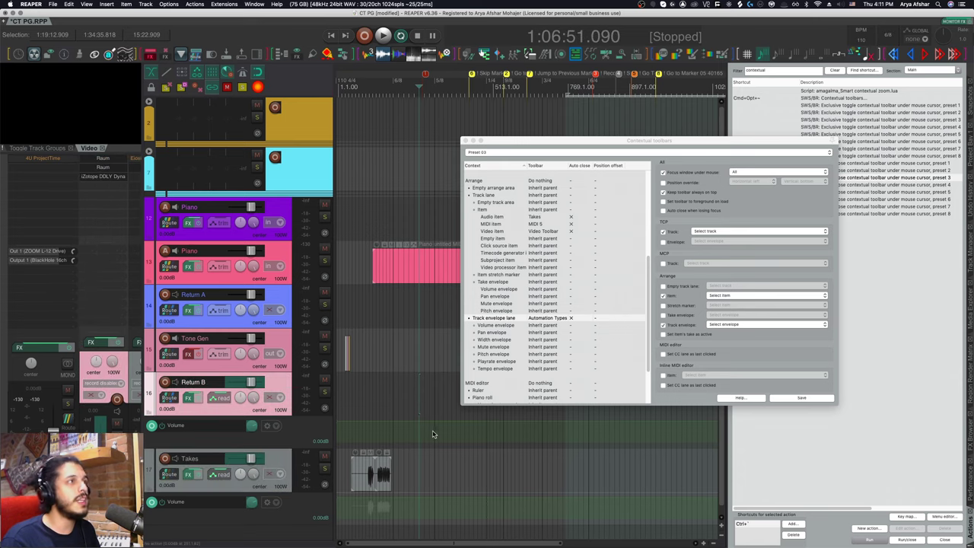
pyautogui.hotkey('ctrl', '`')
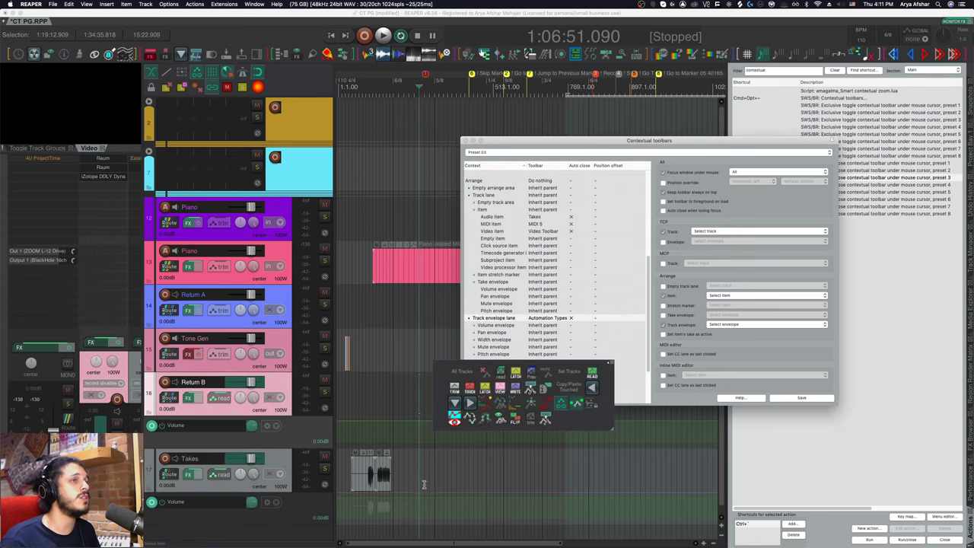
pyautogui.hotkey('ctrl', '`')
pyautogui.hotkey('ctrl', '`')
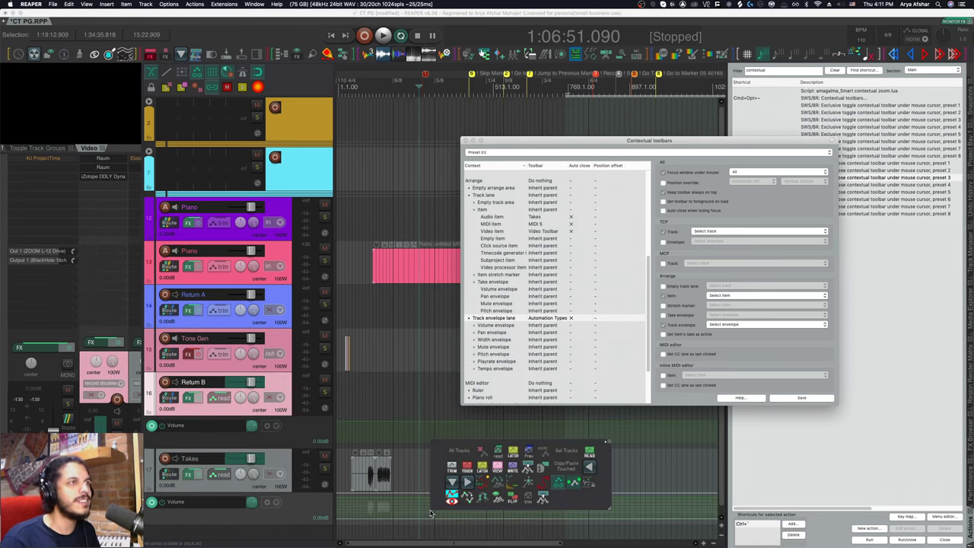
pyautogui.hotkey('ctrl', '`')
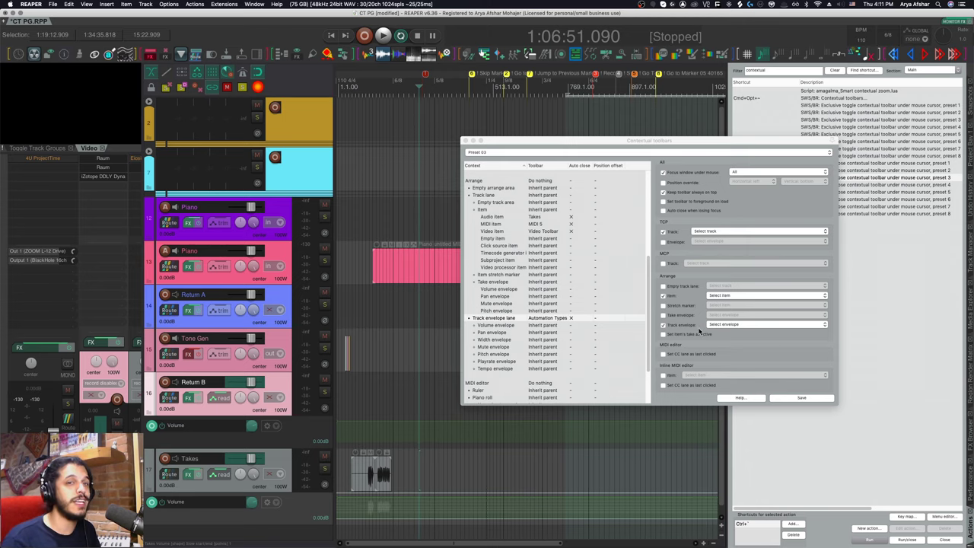
pyautogui.scroll(-3, 589, 326)
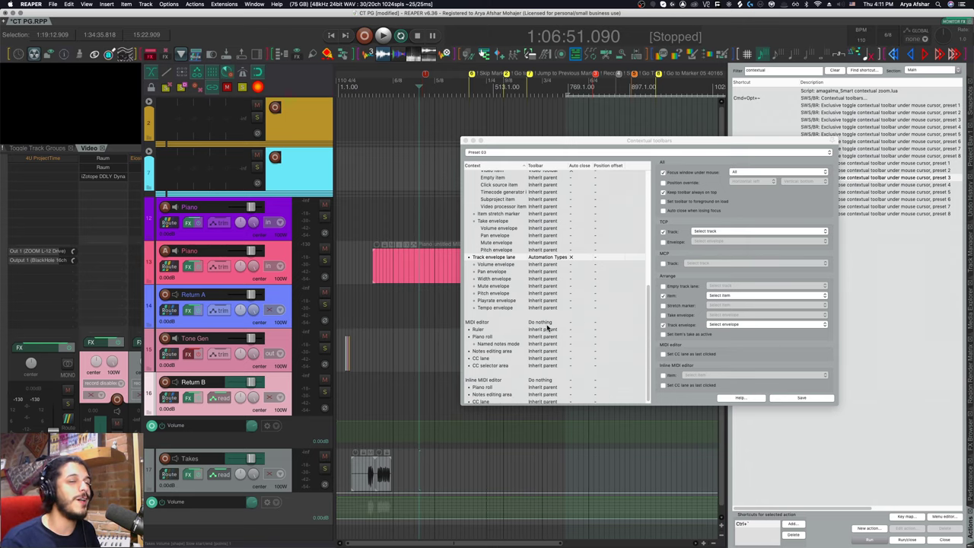